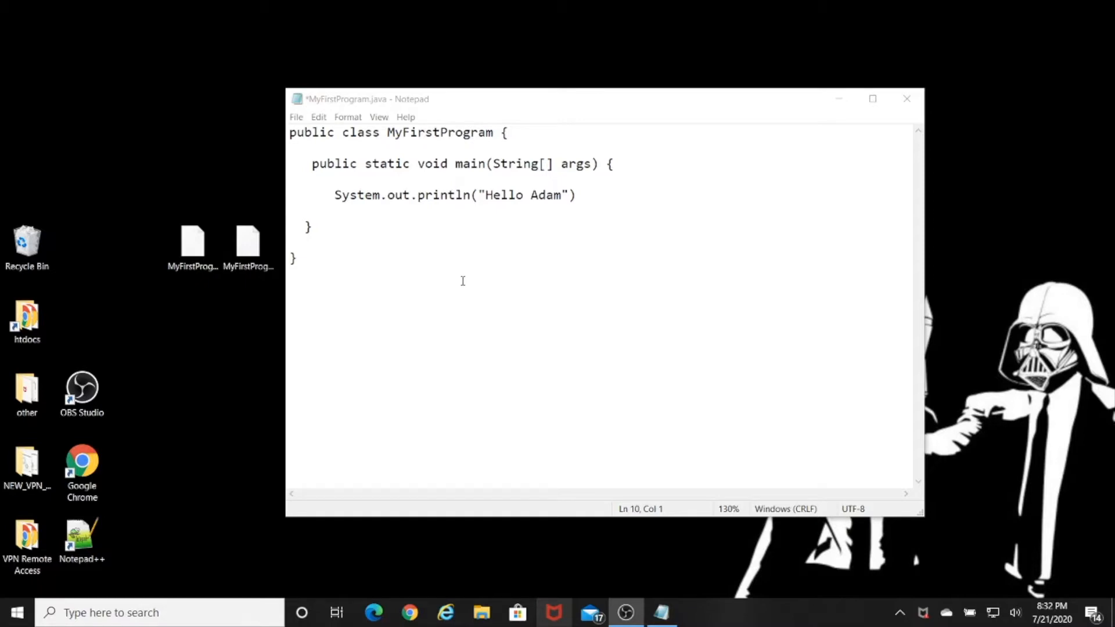
click(426, 283)
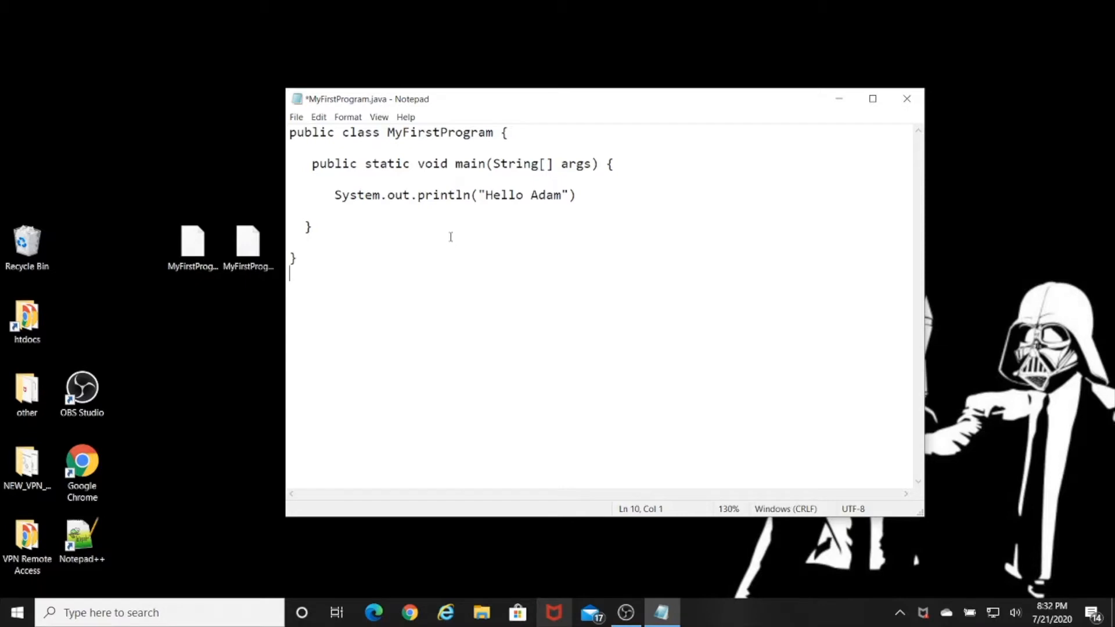
click(407, 265)
click(391, 282)
Switch to Chrome, maximize its window and search Google for "eclipse download".
click(410, 614)
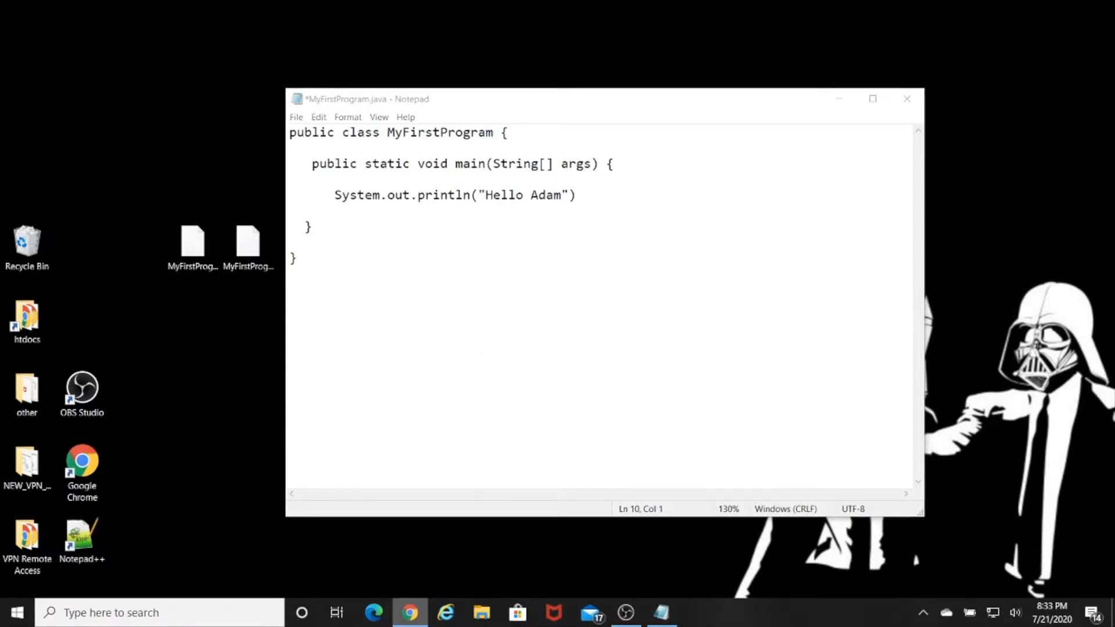
drag(1114, 127, 531, 237)
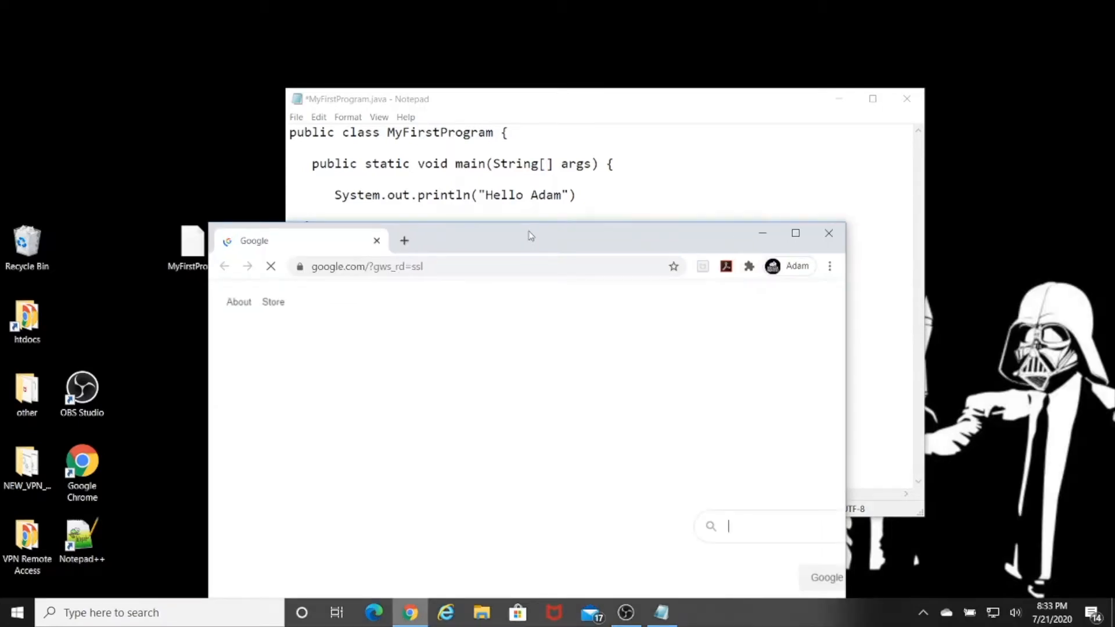
double_click(530, 236)
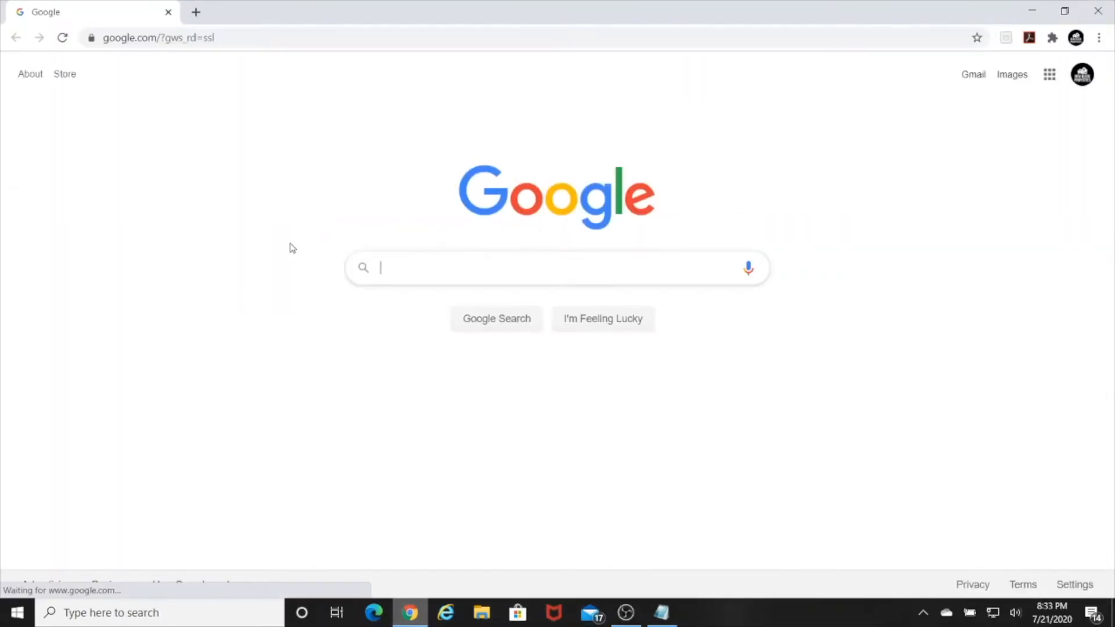
text(ecl)
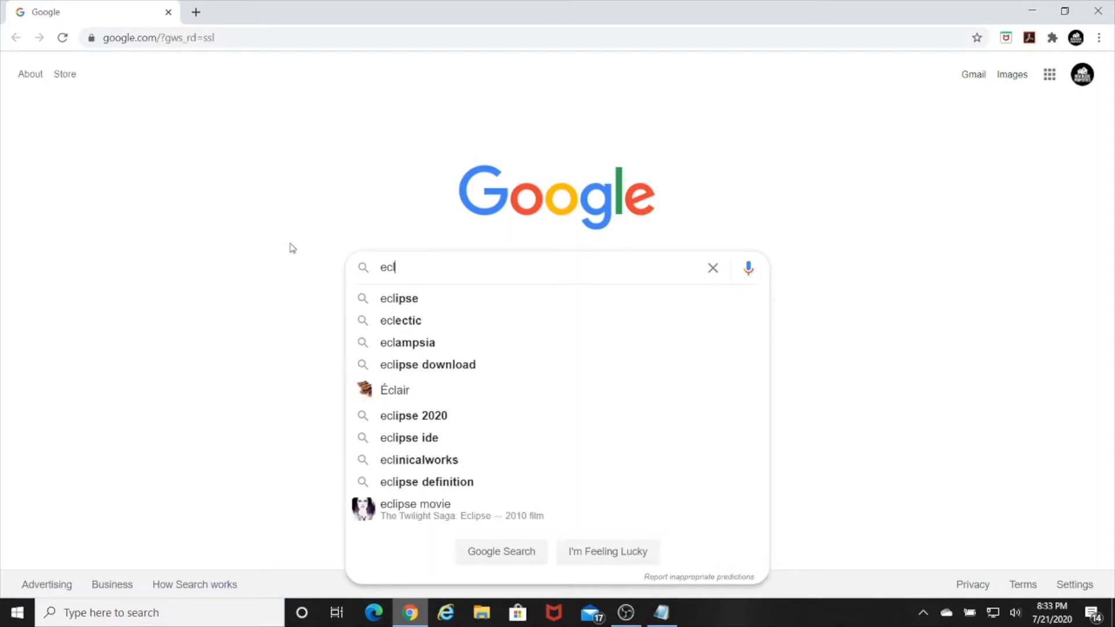
text(ipse )
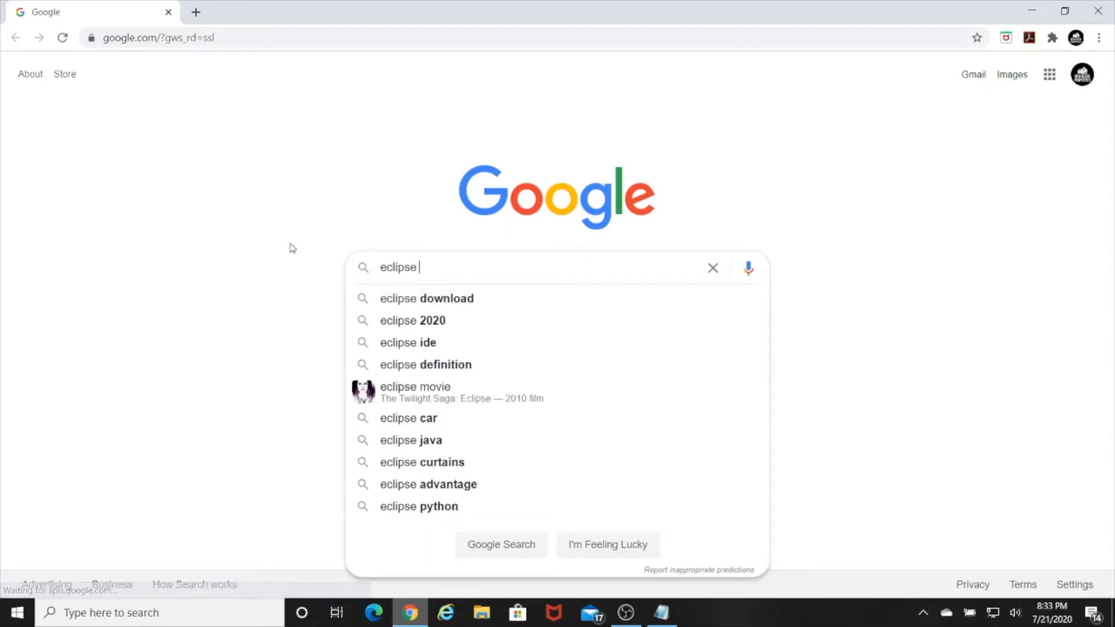
text(downloa)
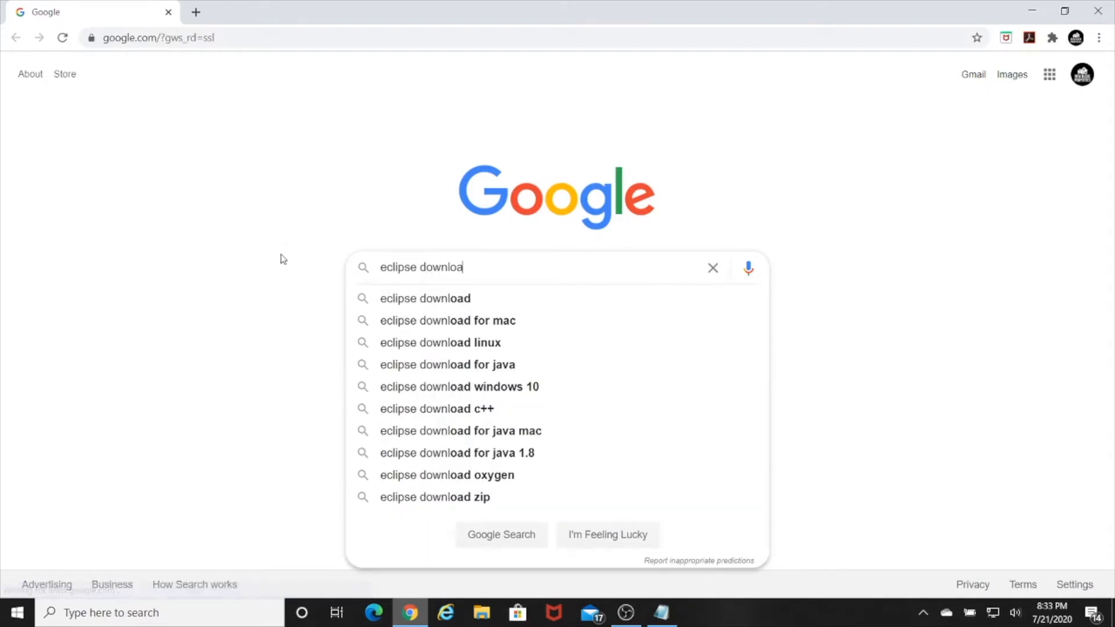
text(d)
key(Return)
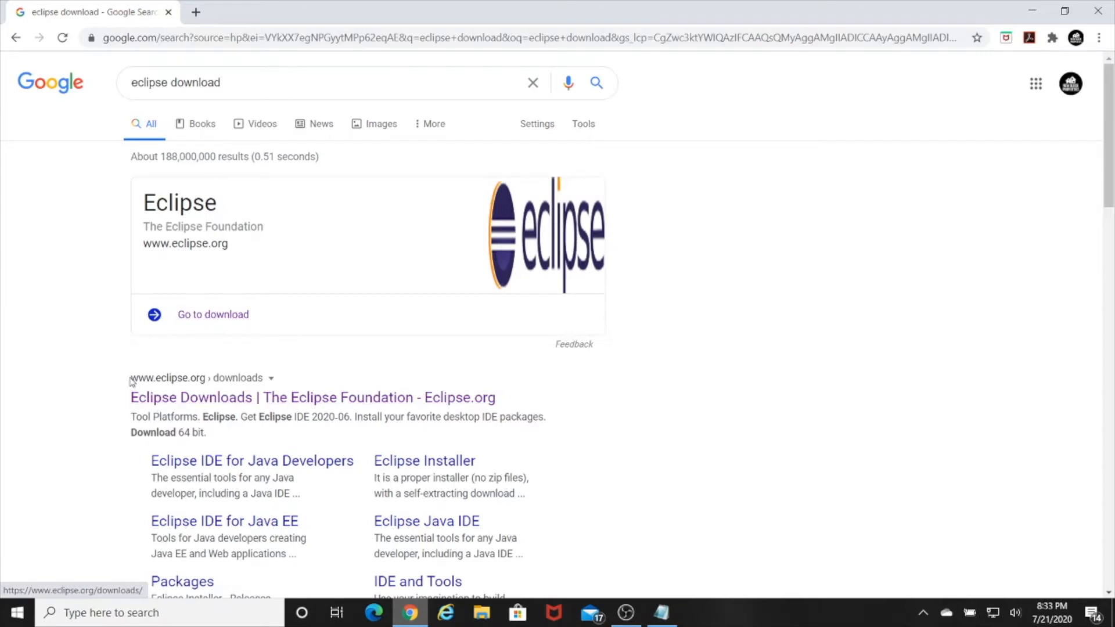
Open the Eclipse Downloads page from the results and download the 64 bit installer for Eclipse IDE 2020-06.
drag(215, 368, 219, 378)
click(202, 400)
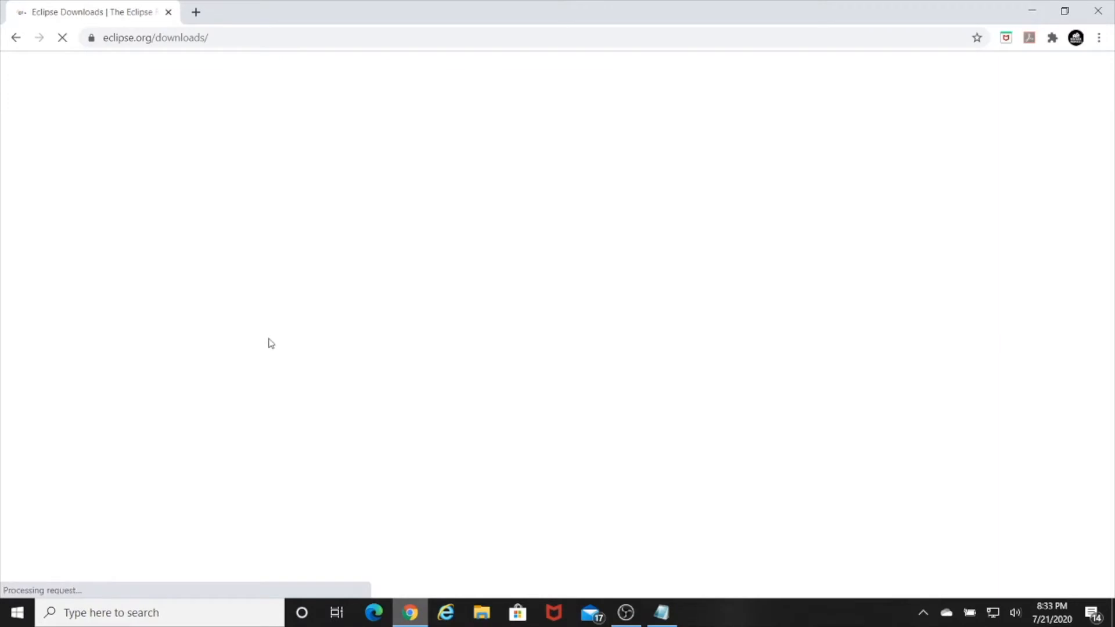
scroll(351, 340, down, 1)
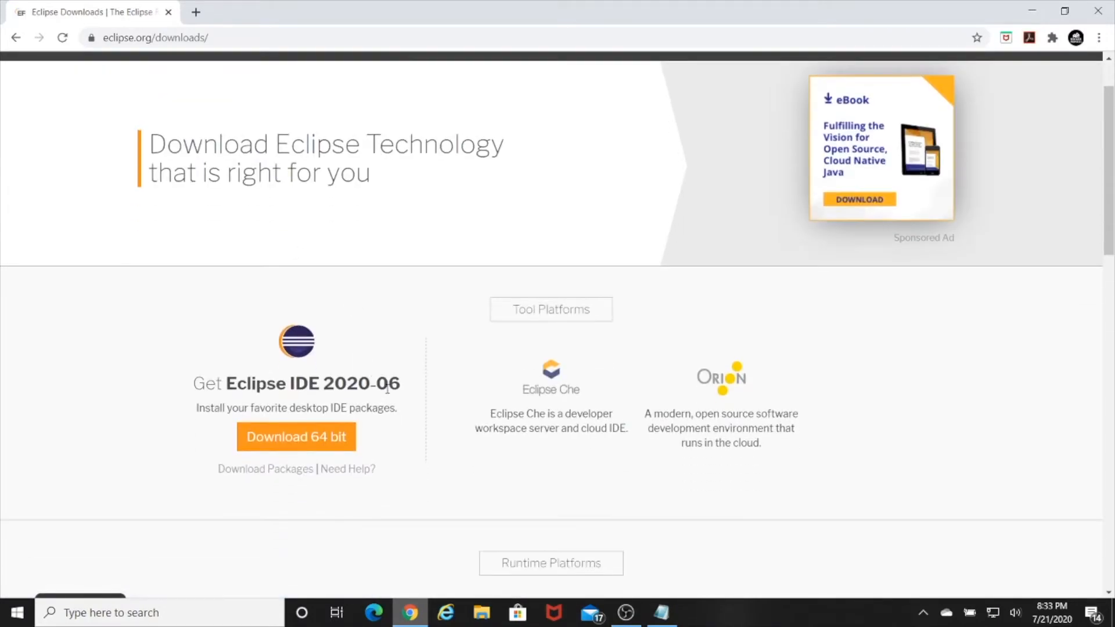
click(275, 442)
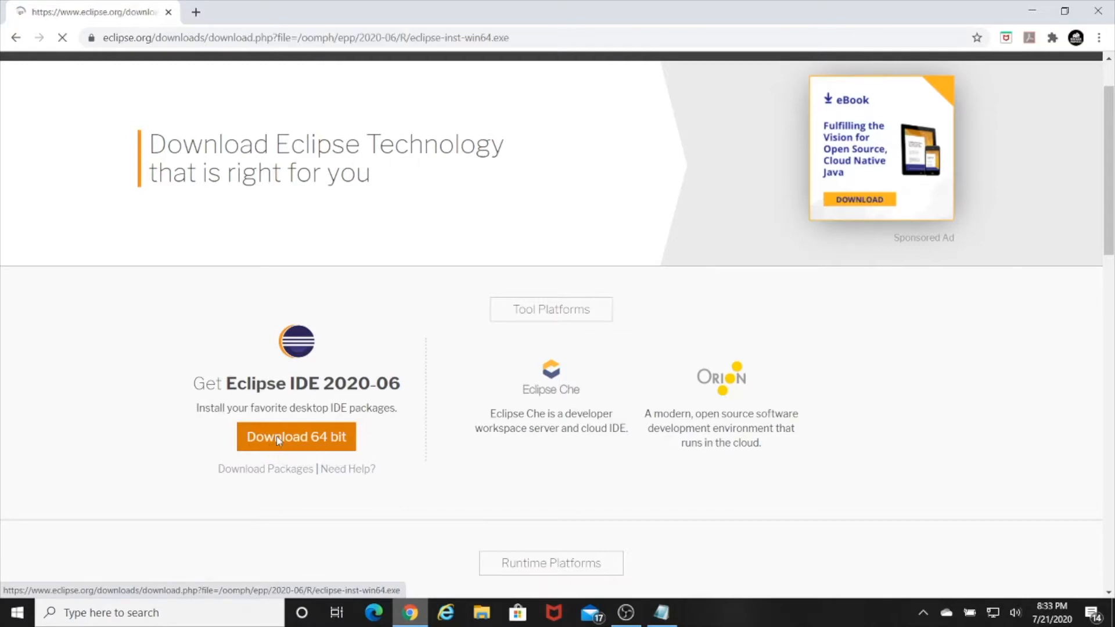
click(450, 249)
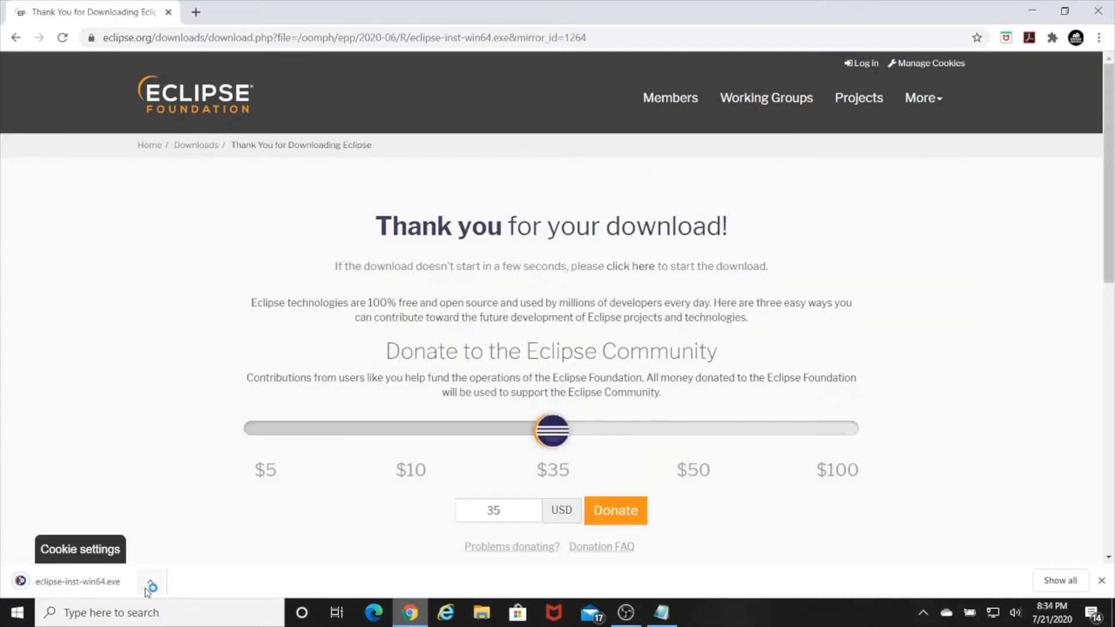
Run the downloaded eclipse-inst-win64.exe from its folder and clear the folder, browser and Notepad windows out of the way.
click(150, 582)
click(188, 531)
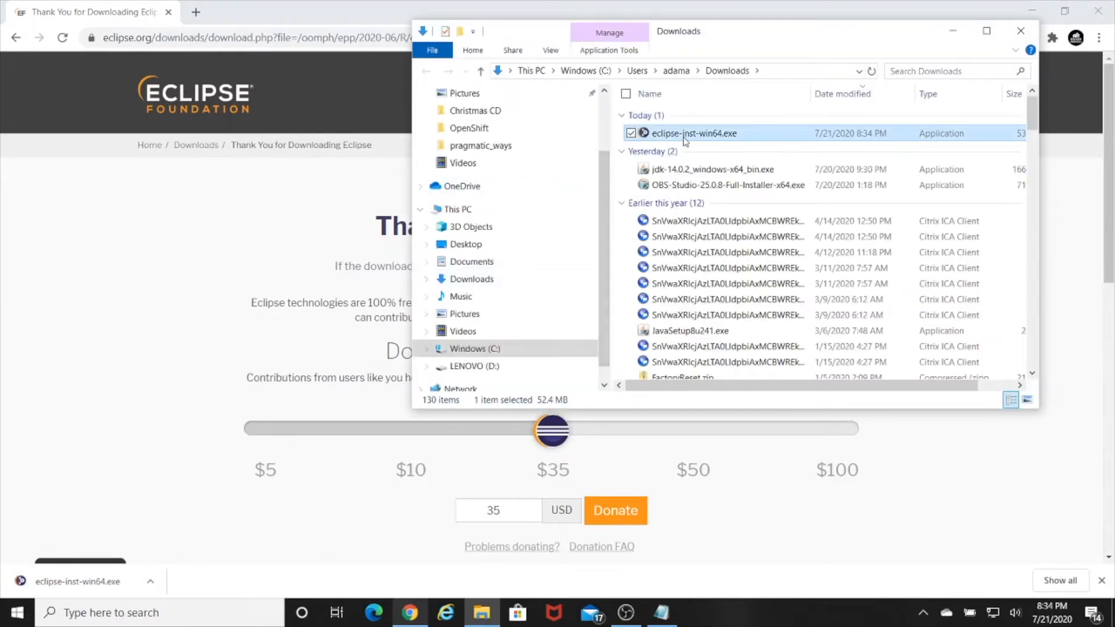
click(1026, 35)
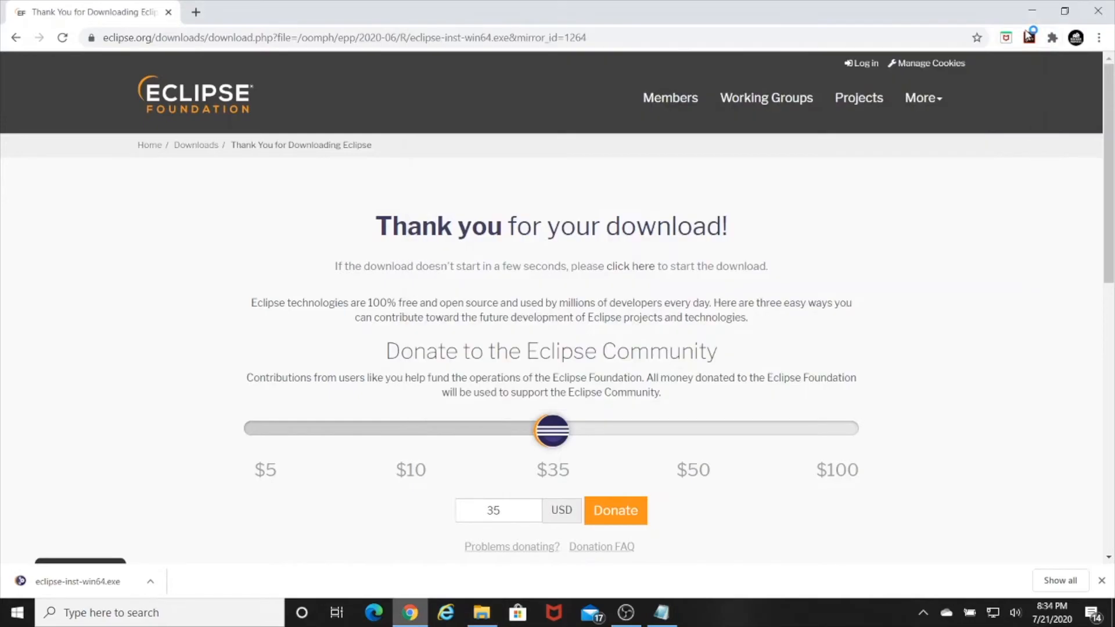
click(1099, 13)
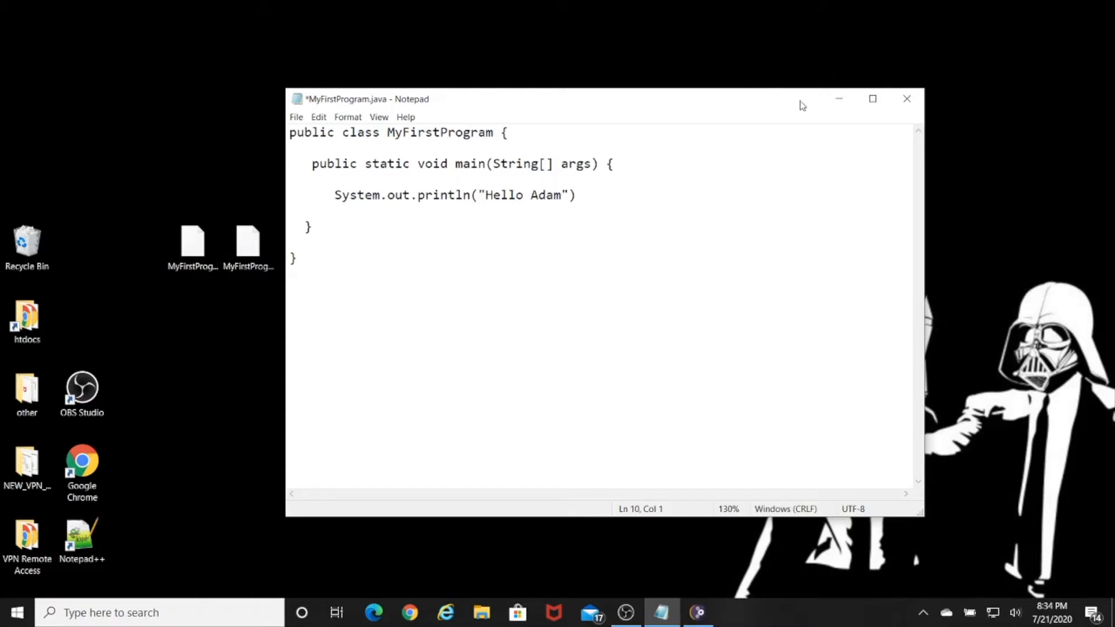
click(838, 99)
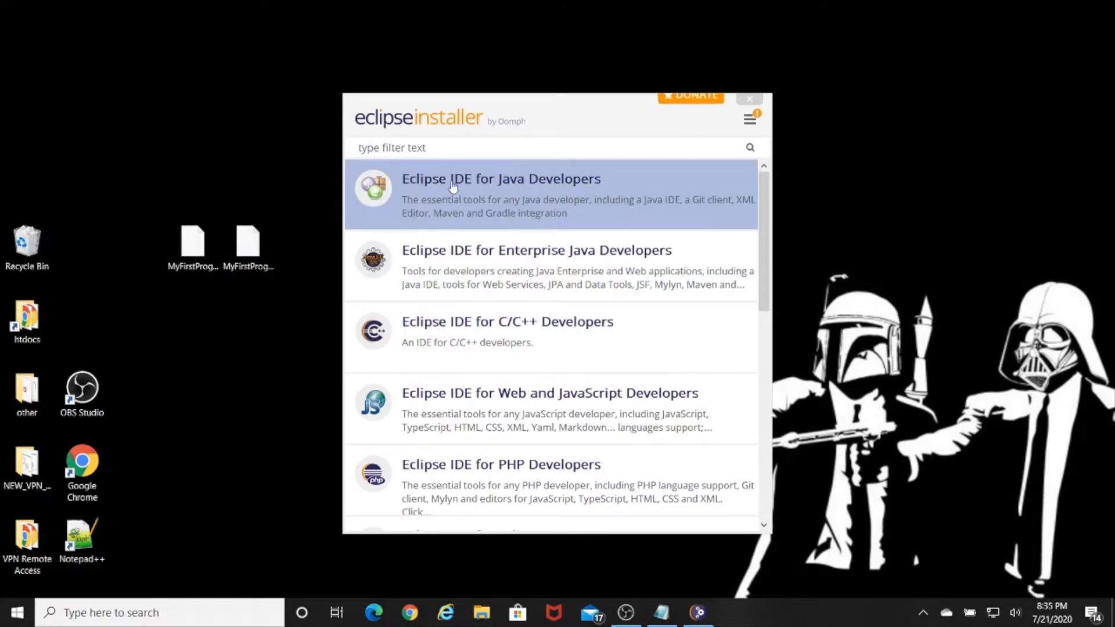
Install Eclipse IDE for Java Developers with the proposed settings, accepting the user agreement and the unsigned content with the choice remembered.
click(559, 191)
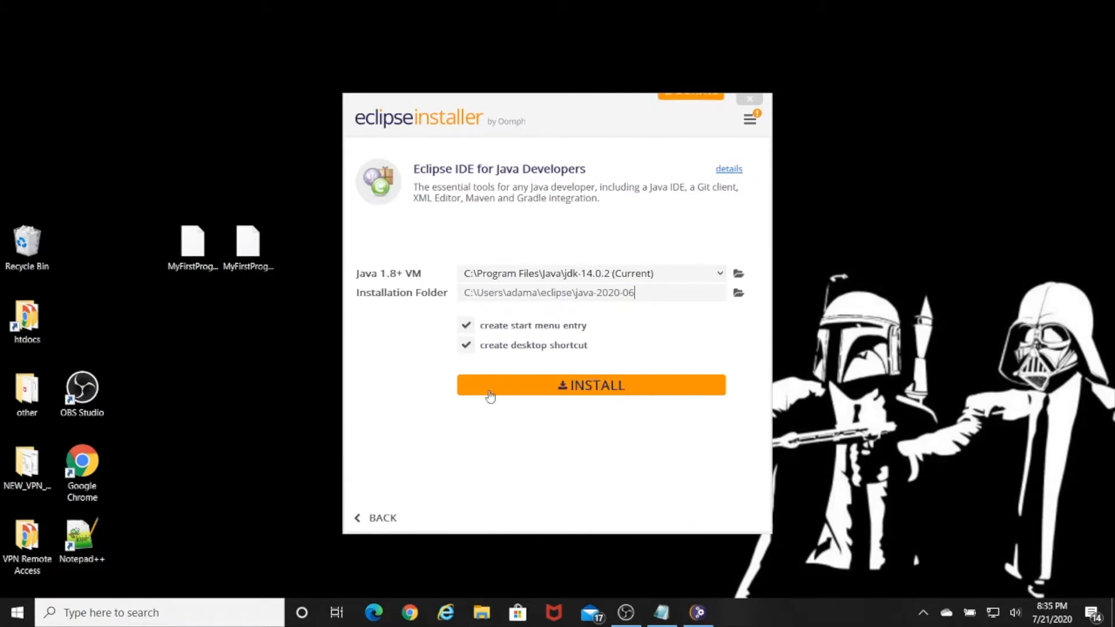
click(546, 395)
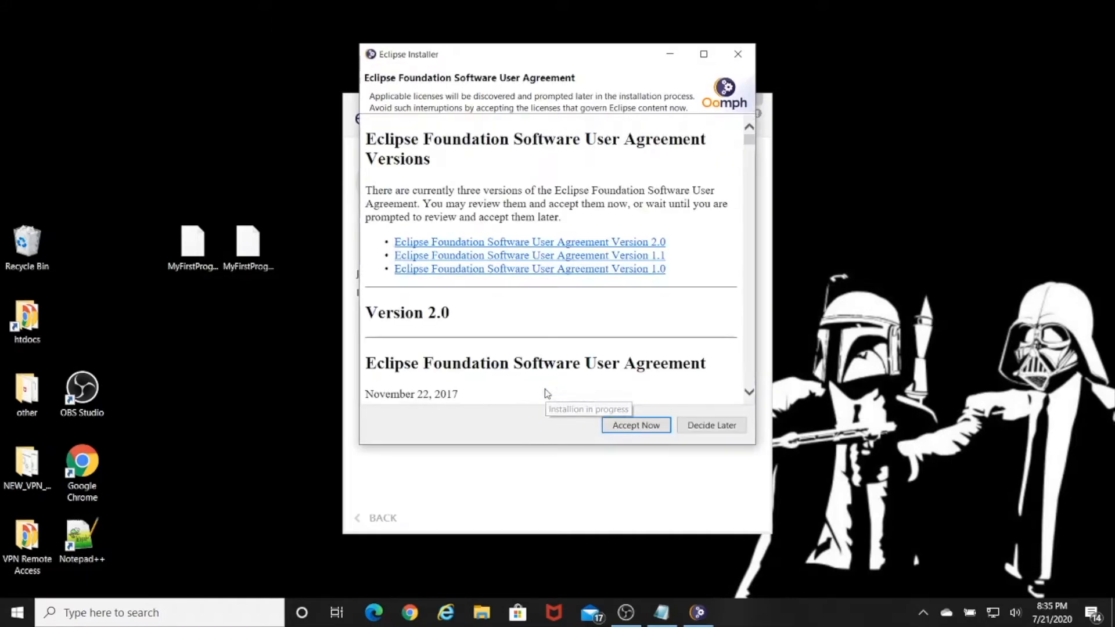
click(612, 428)
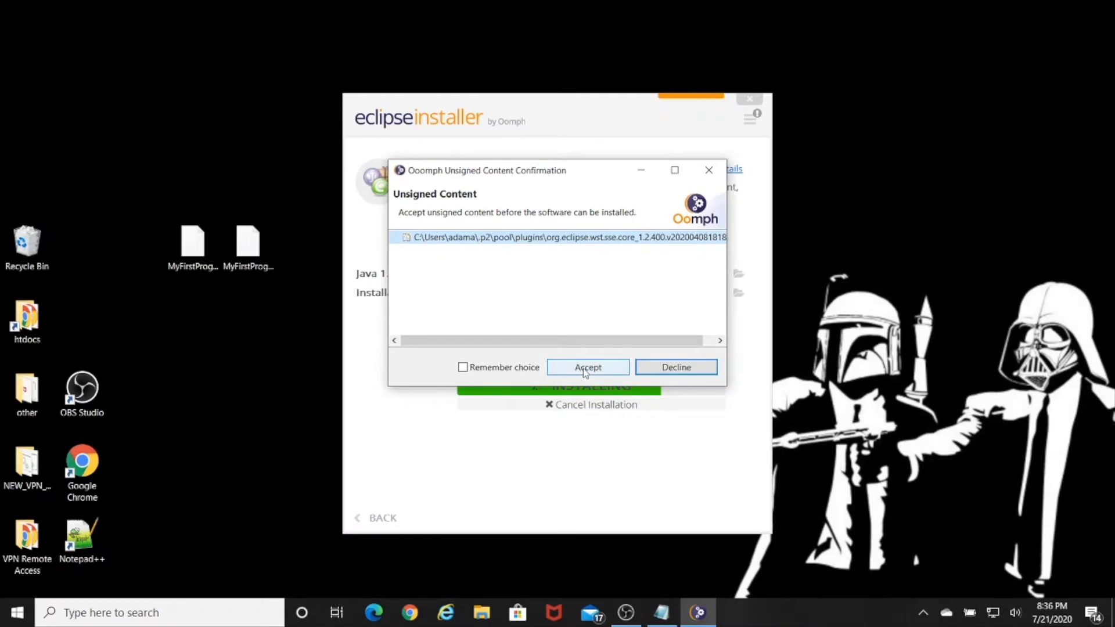
click(464, 367)
click(605, 372)
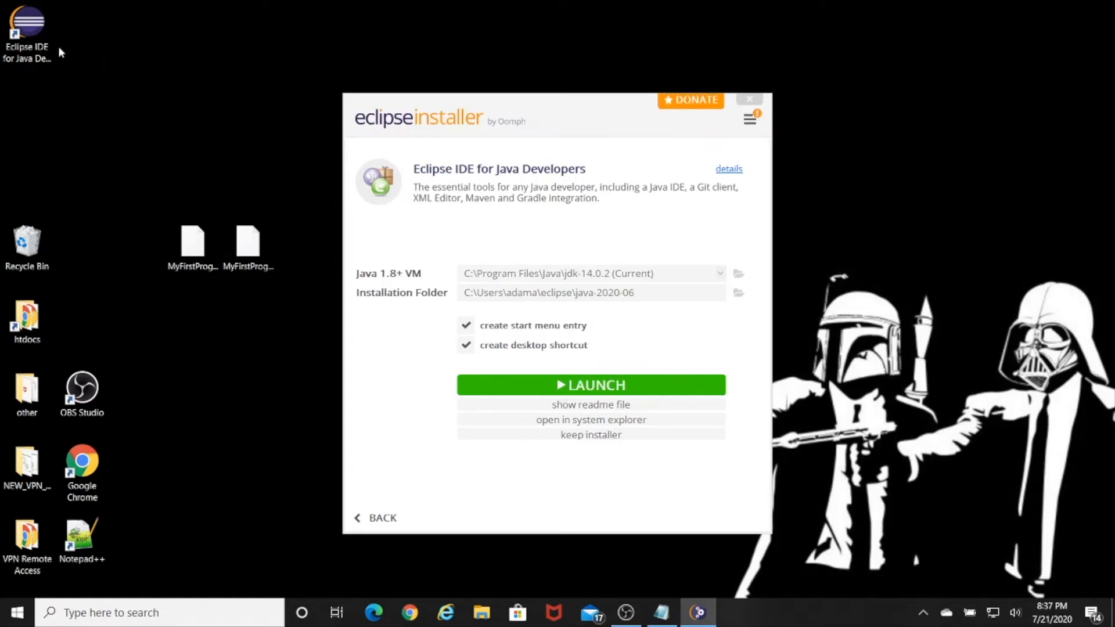
Launch Eclipse with the proposed eclipse-workspace directory, and close the Welcome page in the maximized window.
click(28, 29)
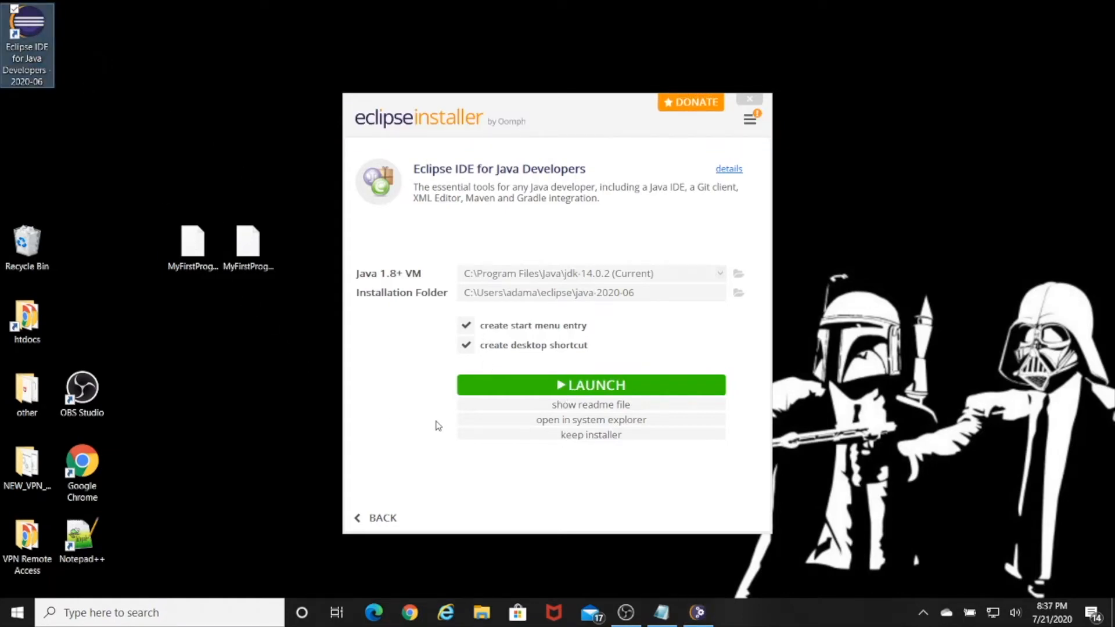
click(533, 397)
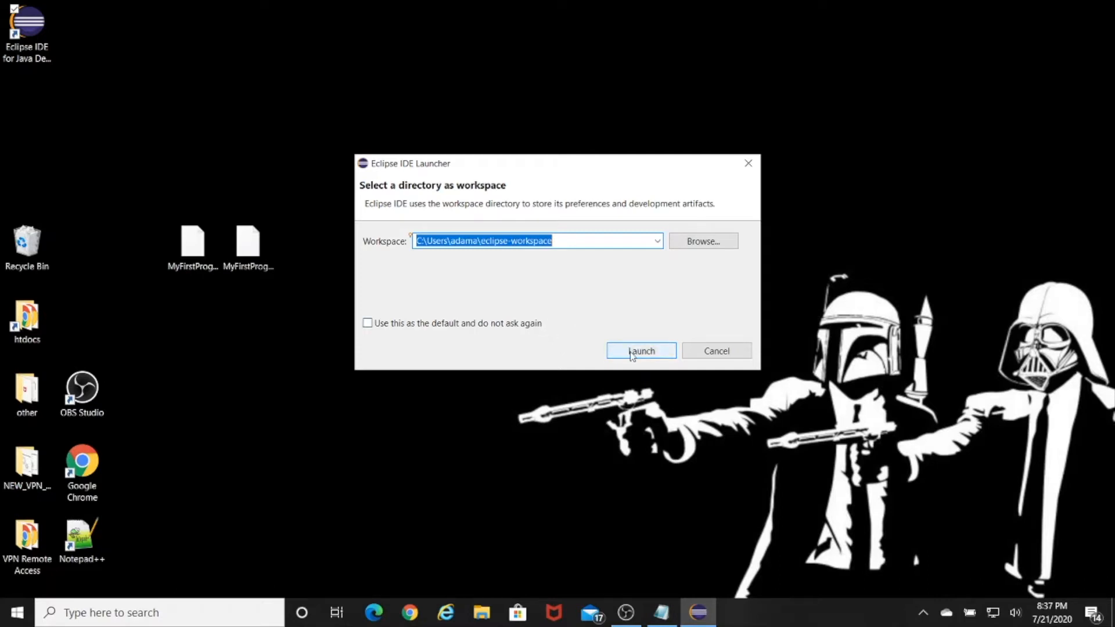
click(395, 325)
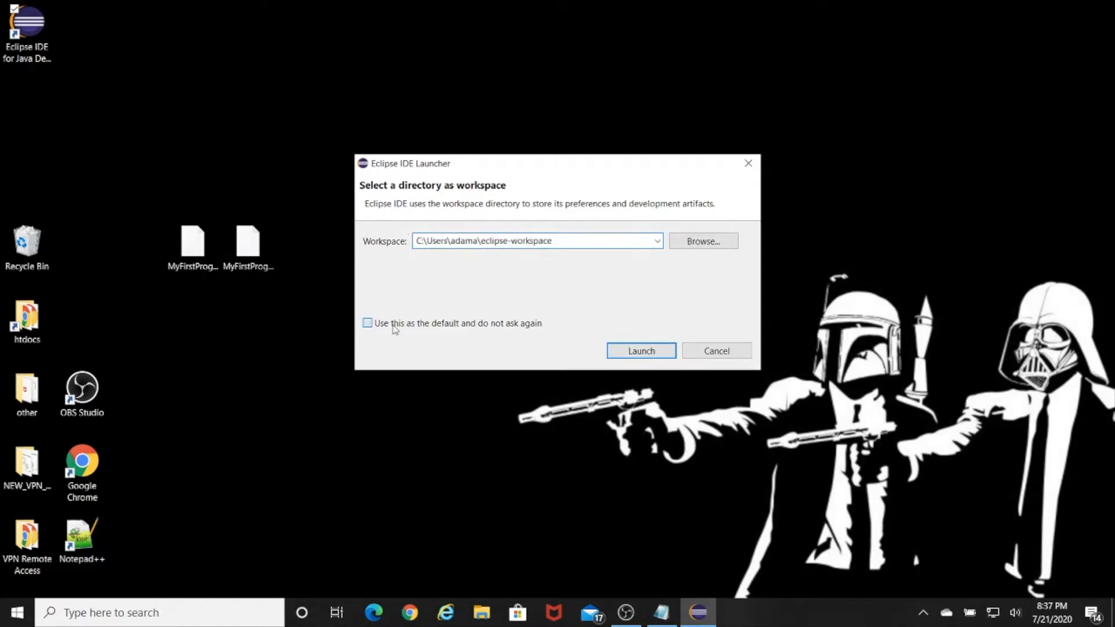
click(643, 353)
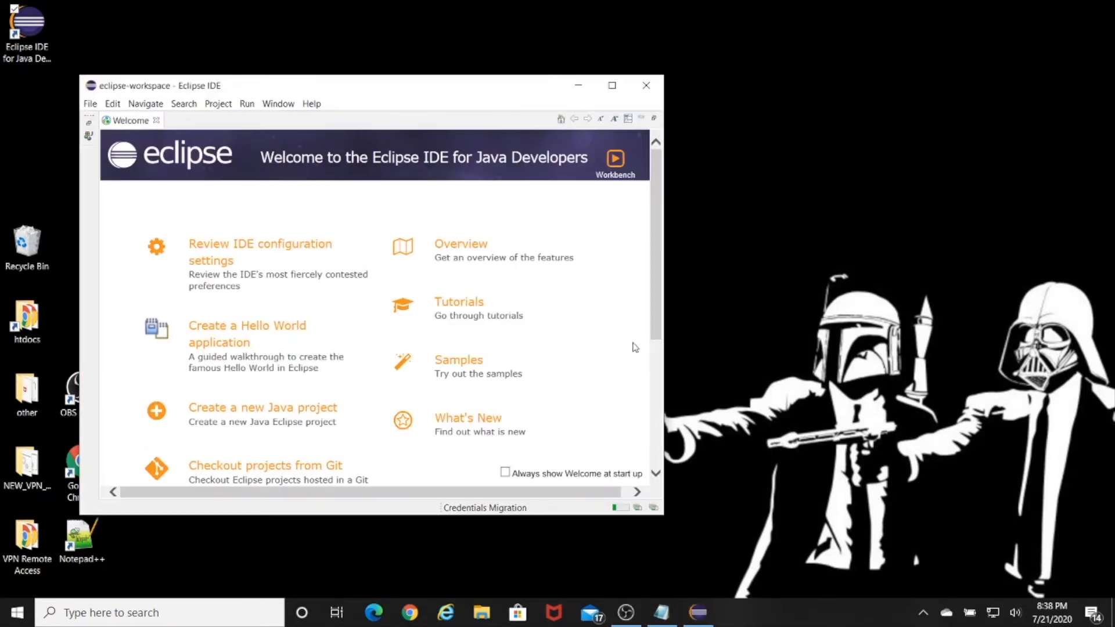
click(612, 87)
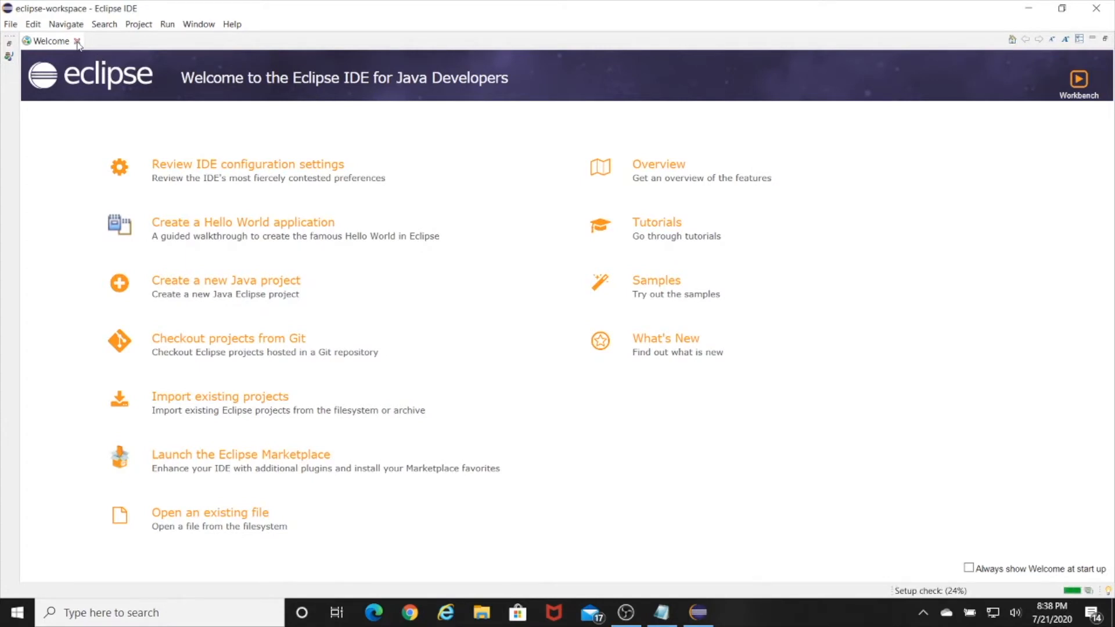
click(78, 42)
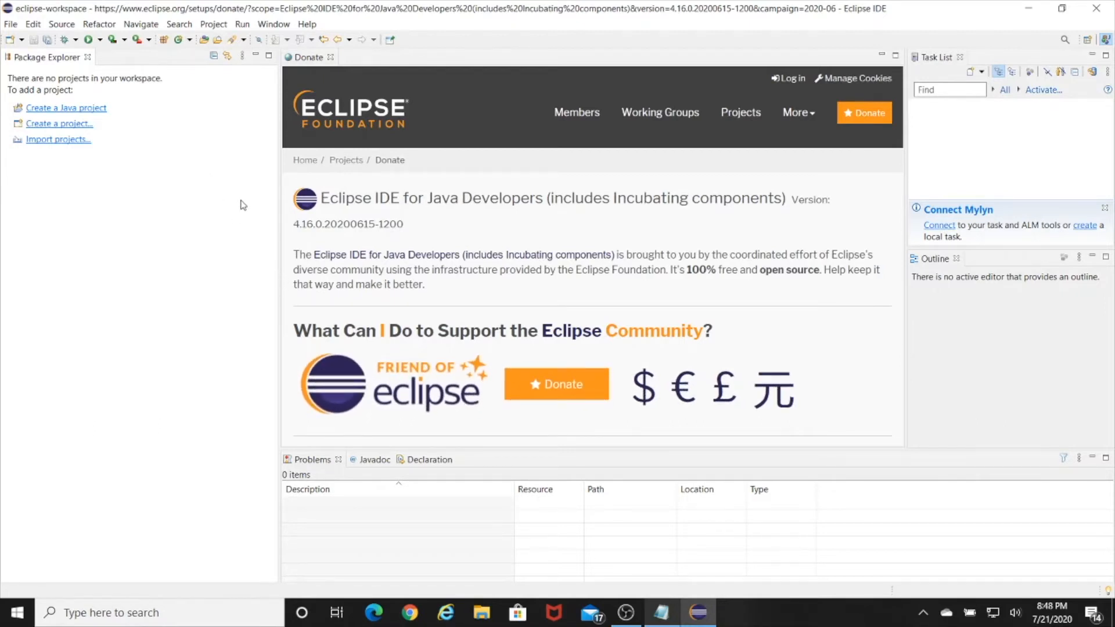
Create a Java project named HelloWorld with the default settings and without a module-info.java file.
click(50, 109)
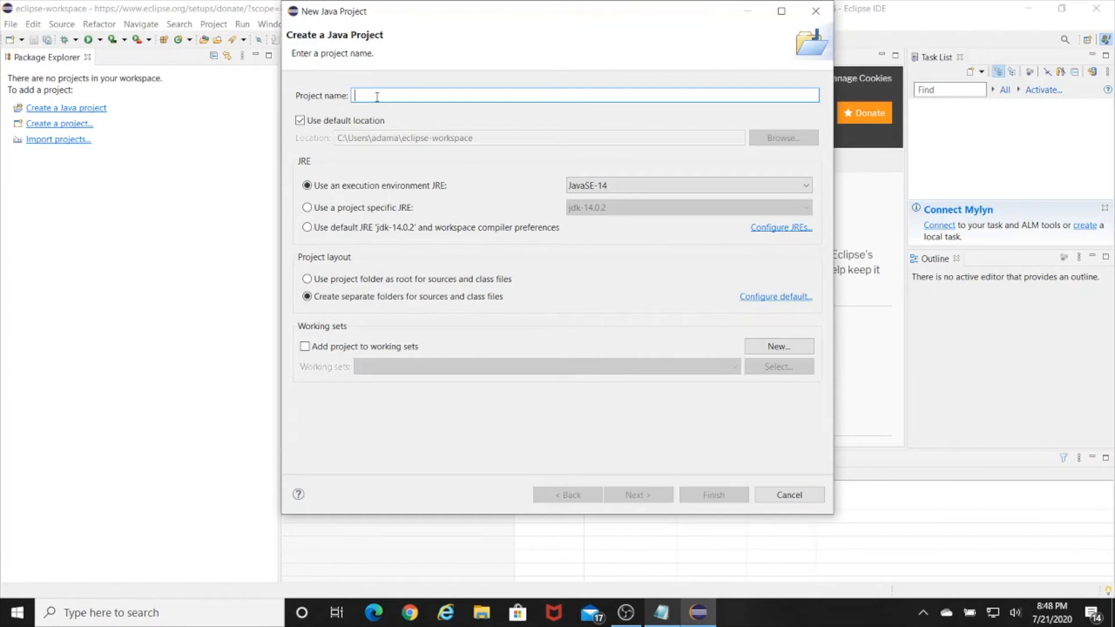
text(HelloWOrl)
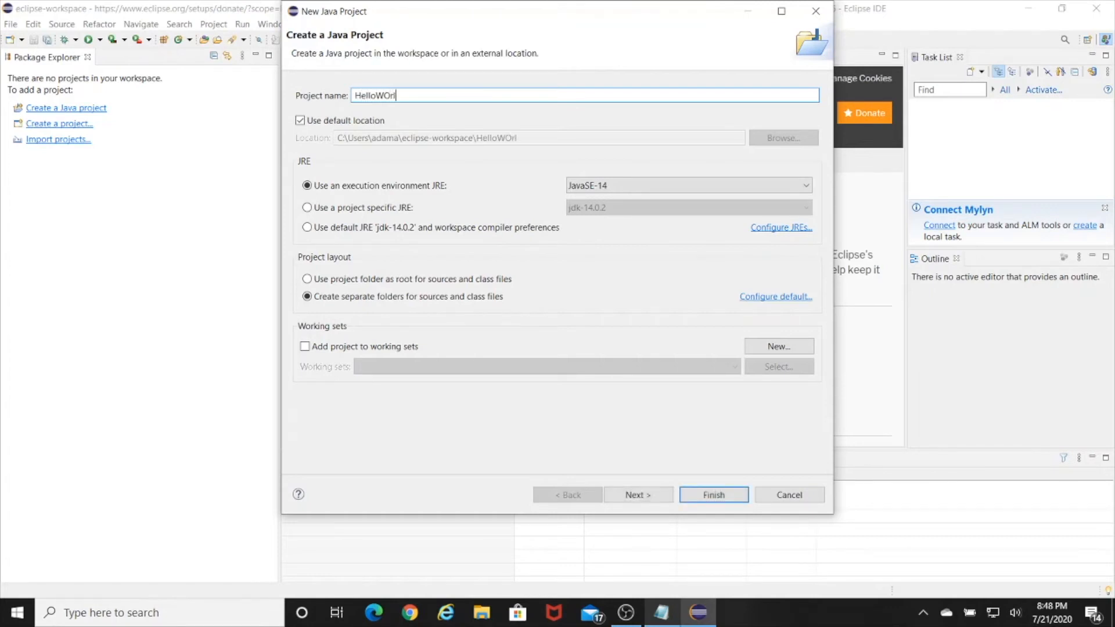
key(BackSpace)
text(orld)
click(714, 495)
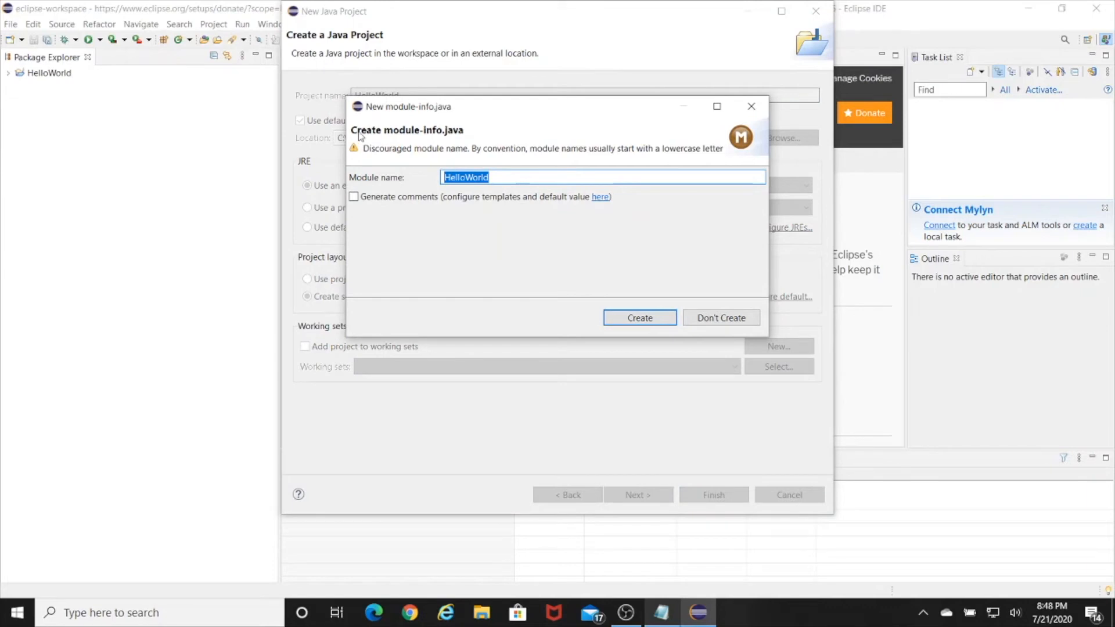
click(714, 322)
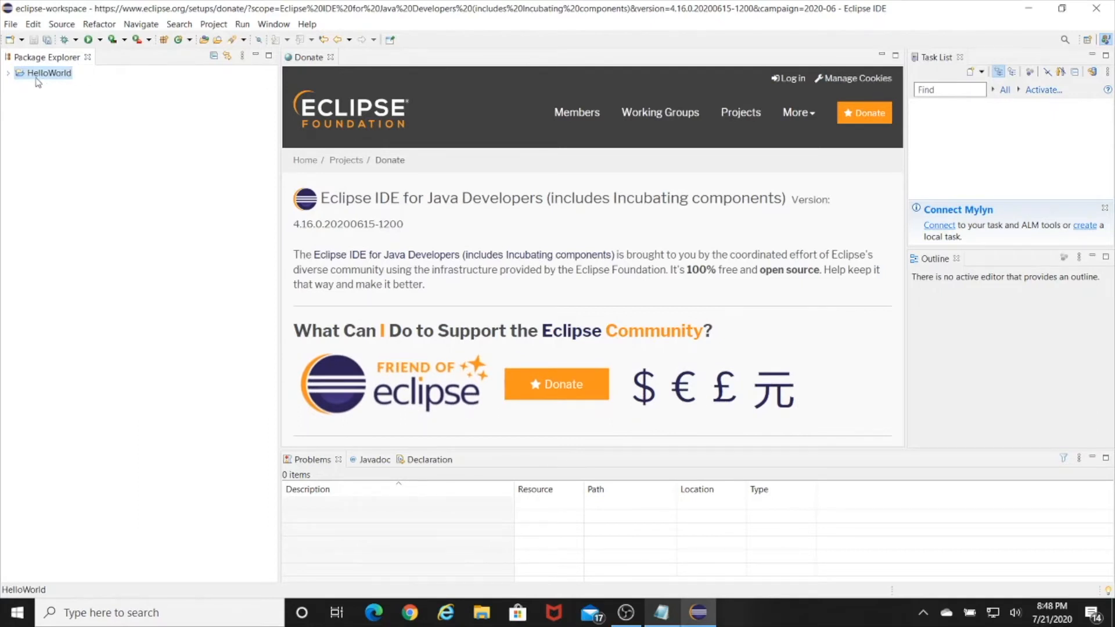
Expand the HelloWorld project in the Package Explorer and select its src folder.
click(8, 73)
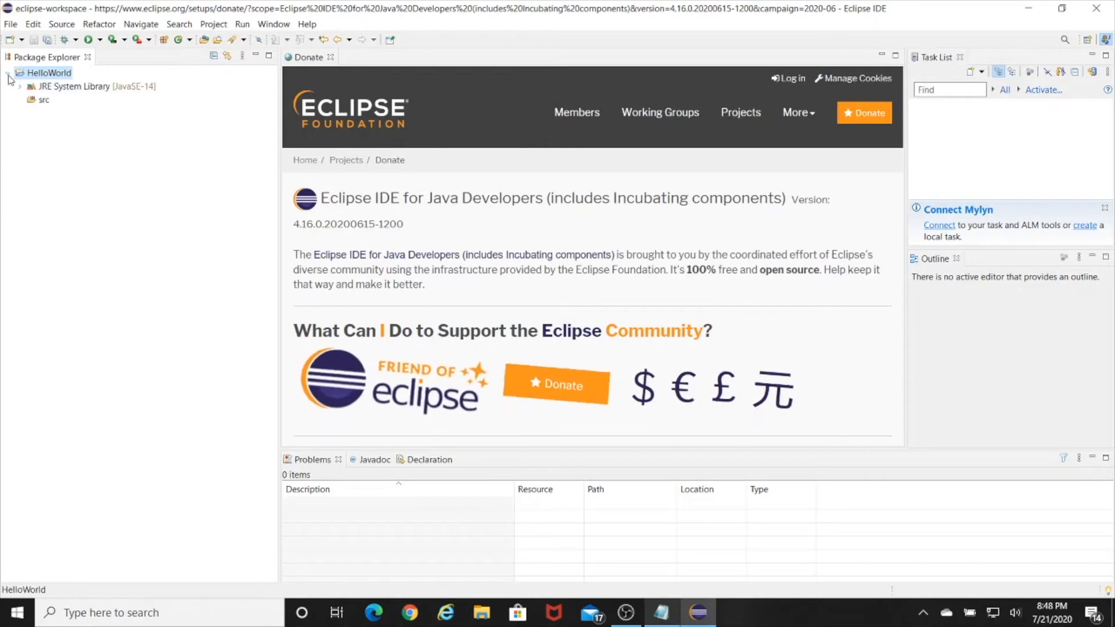
click(47, 89)
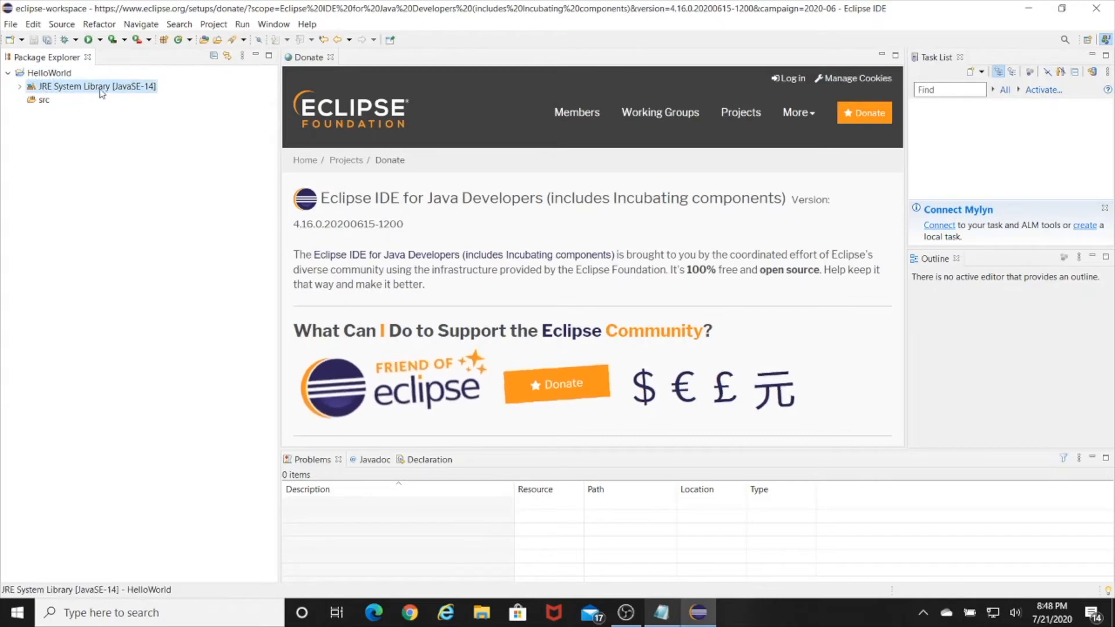
click(44, 103)
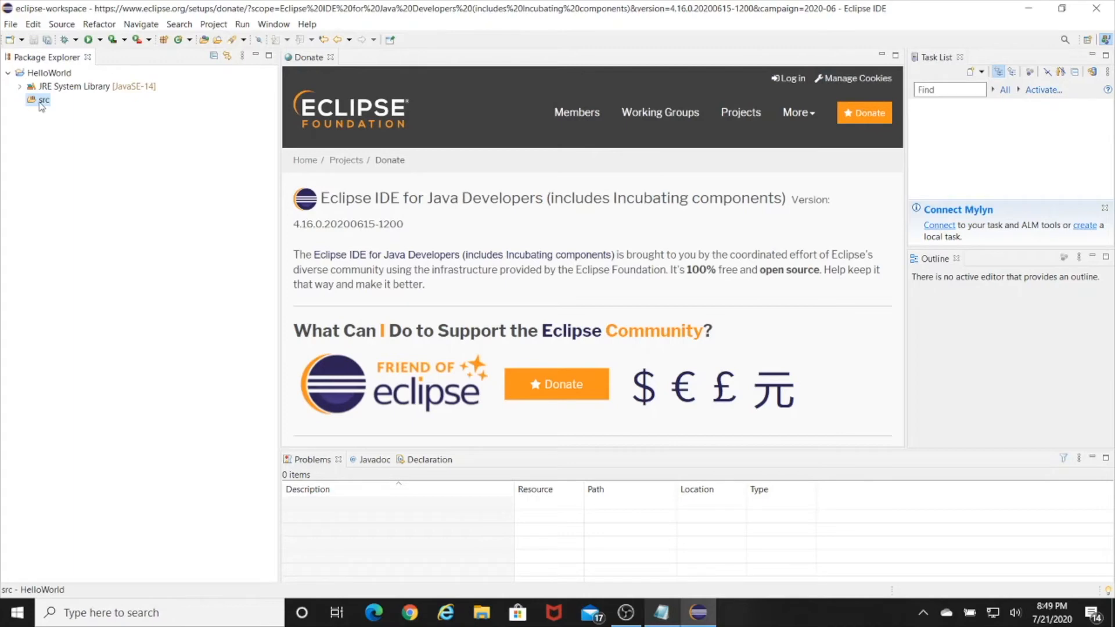
Review the whole MyFirstProgram.java source code in Notepad and return to Eclipse.
click(661, 612)
click(343, 223)
drag(293, 278, 224, 132)
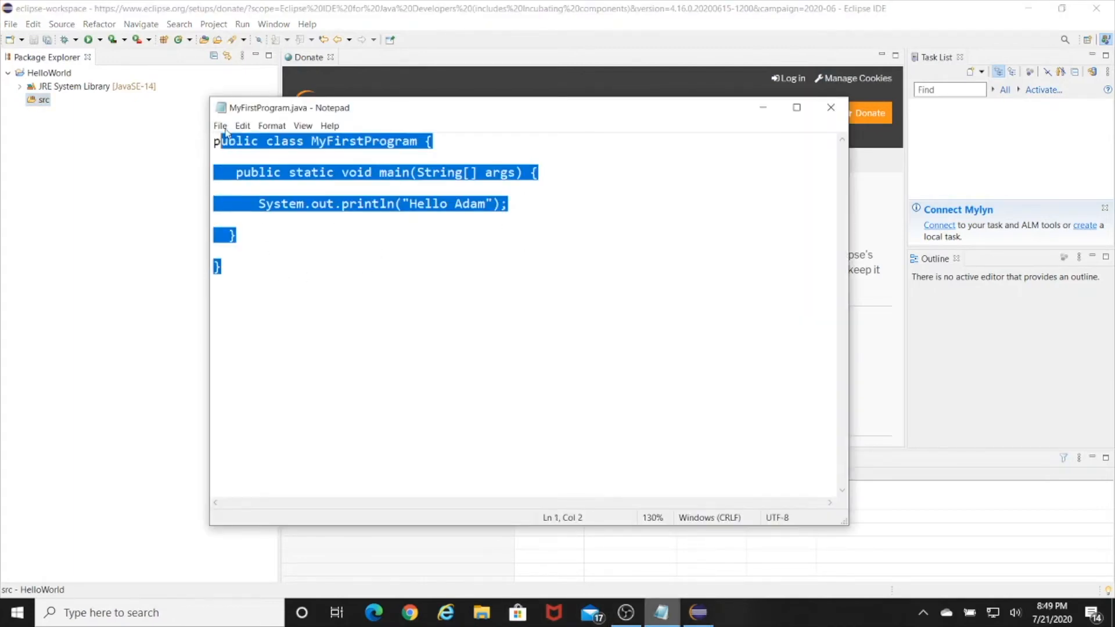
click(269, 219)
click(57, 141)
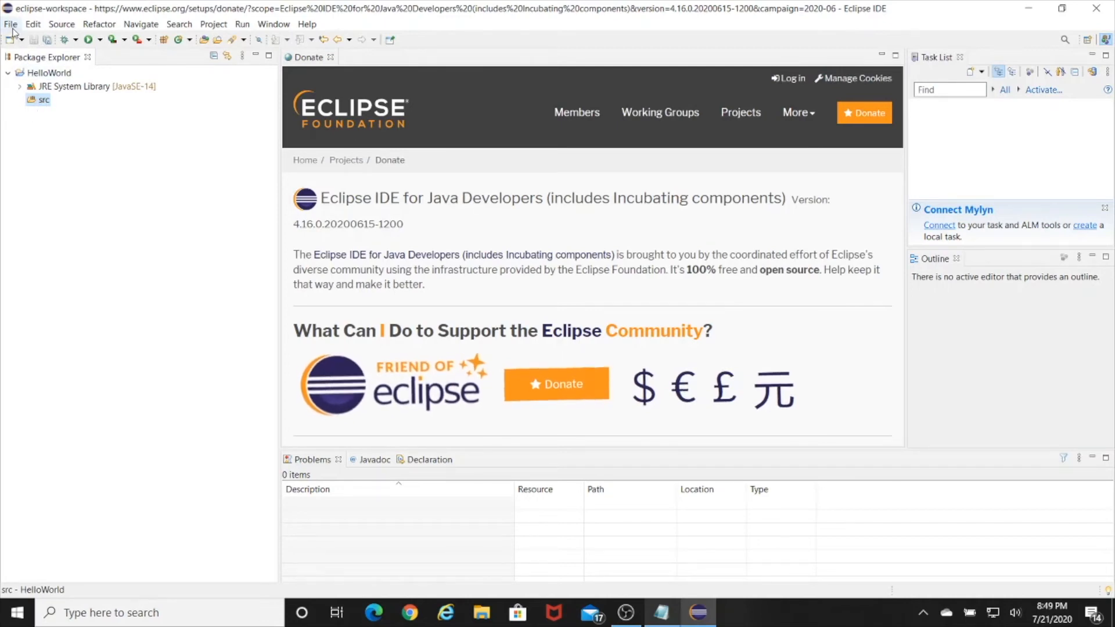
Create a public Java class named MyFirstProgram in the HelloWorld/src source folder, keeping the default package and options.
click(11, 25)
mouse_move(105, 41)
click(170, 24)
click(14, 24)
mouse_move(158, 40)
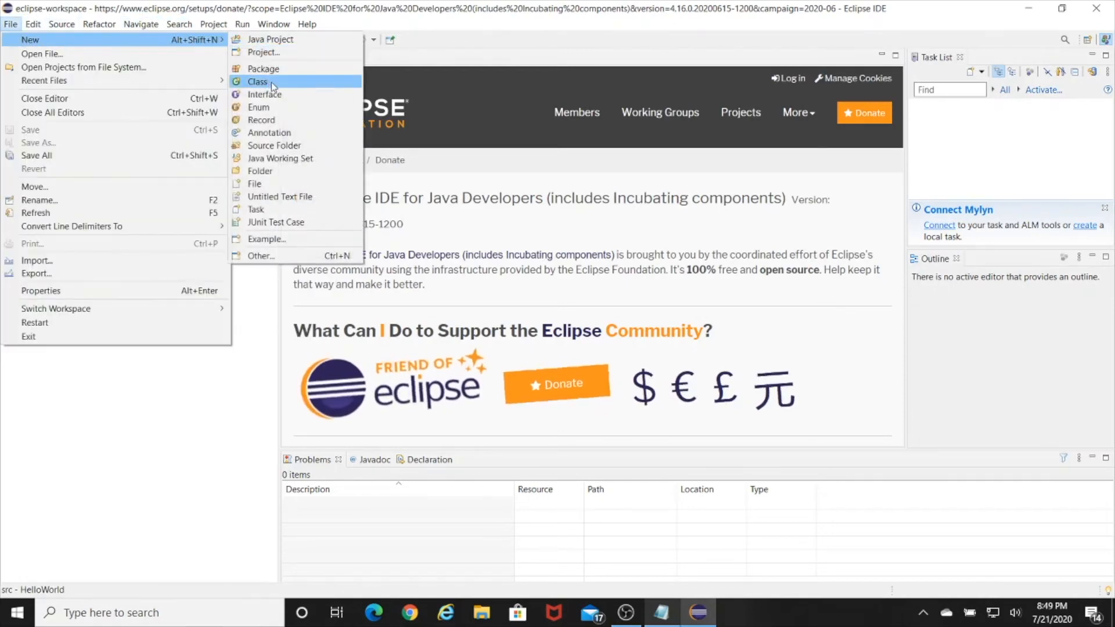
click(271, 82)
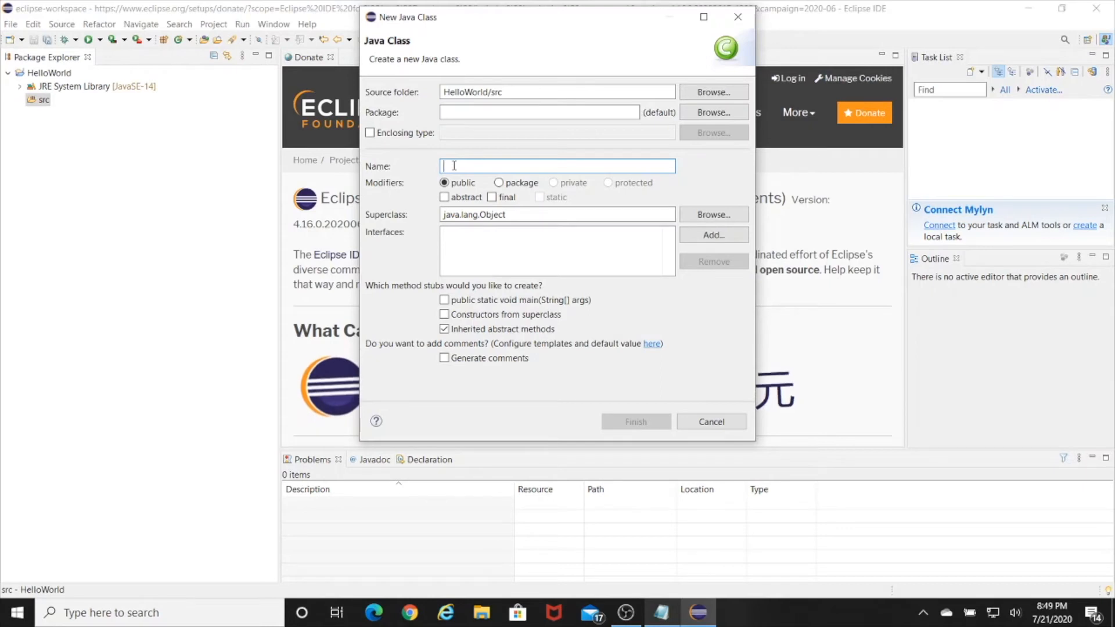
text(MyF)
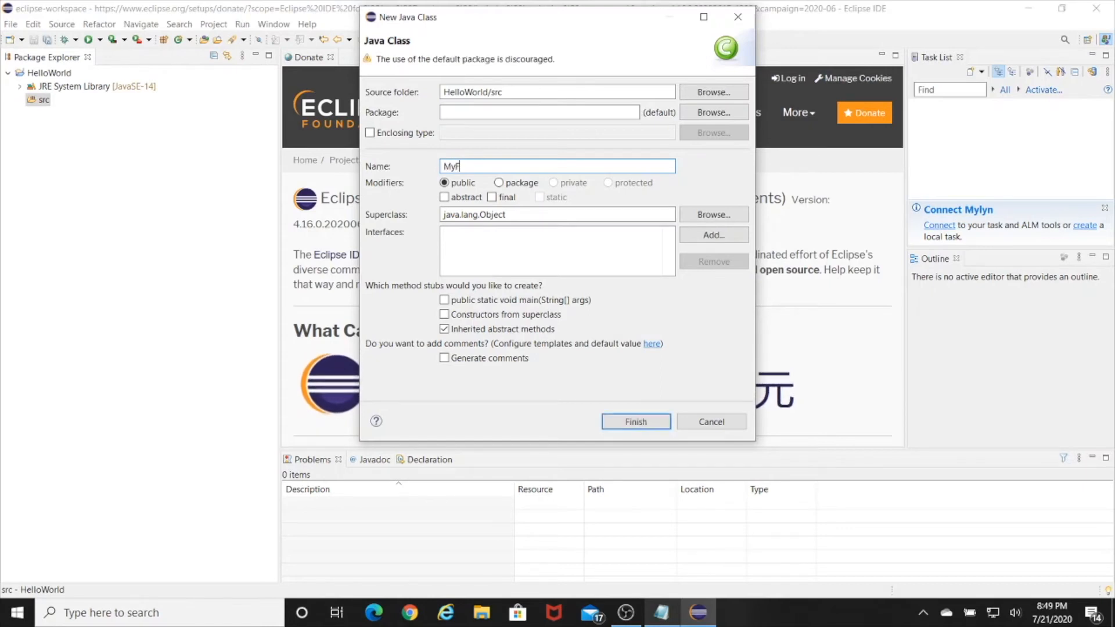
text(irstProgram)
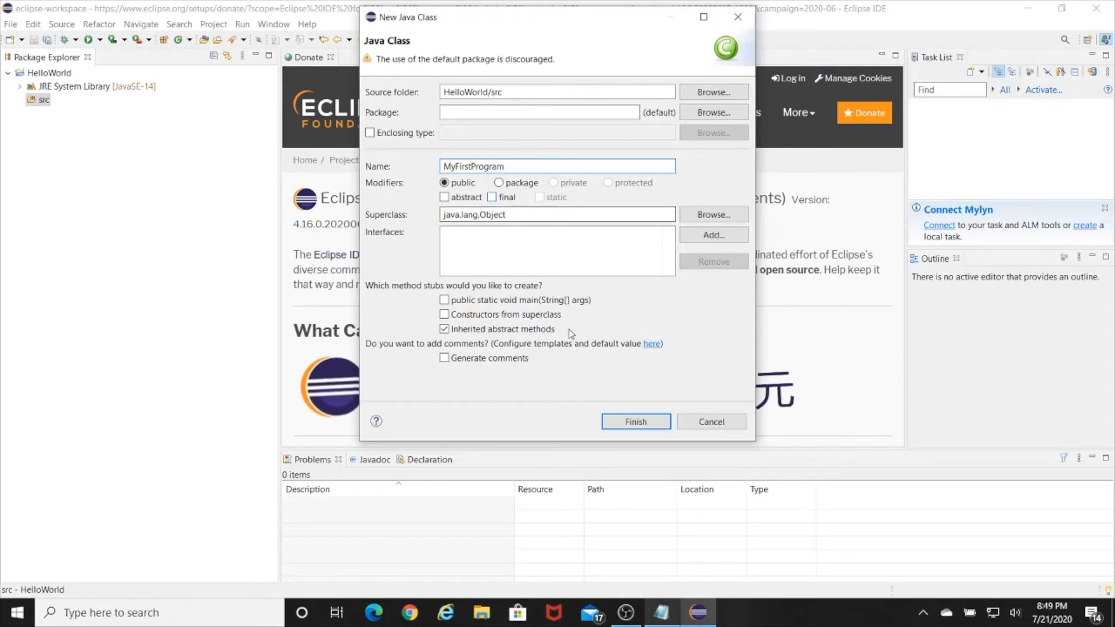
text(.java)
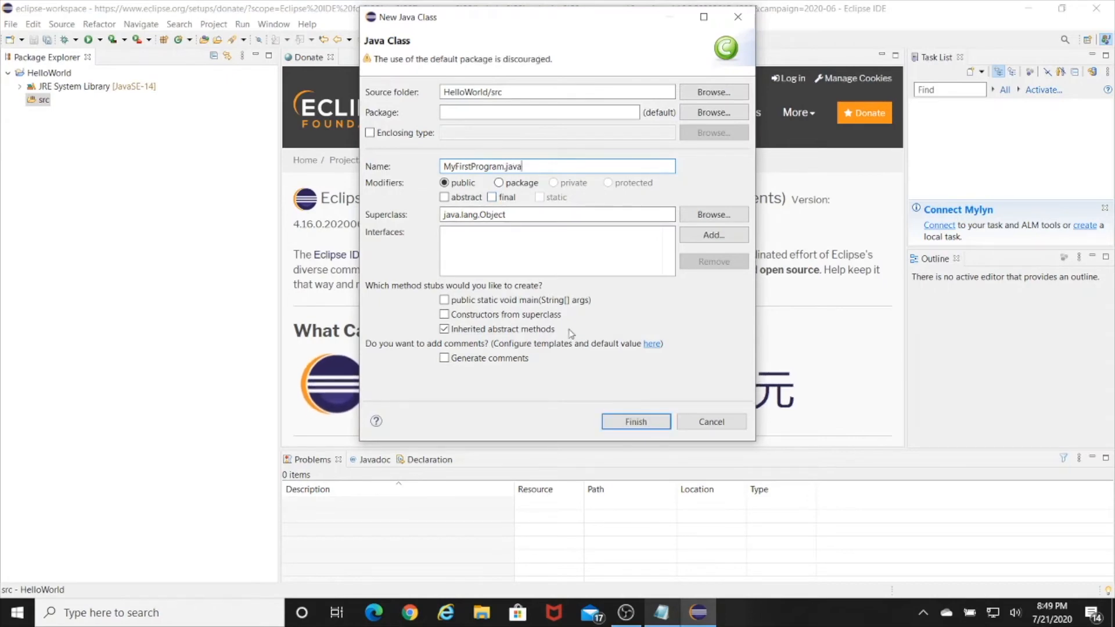
key(BackSpace)
key(BackSpace)
key(BackSpace)
key(BackSpace)
key(BackSpace)
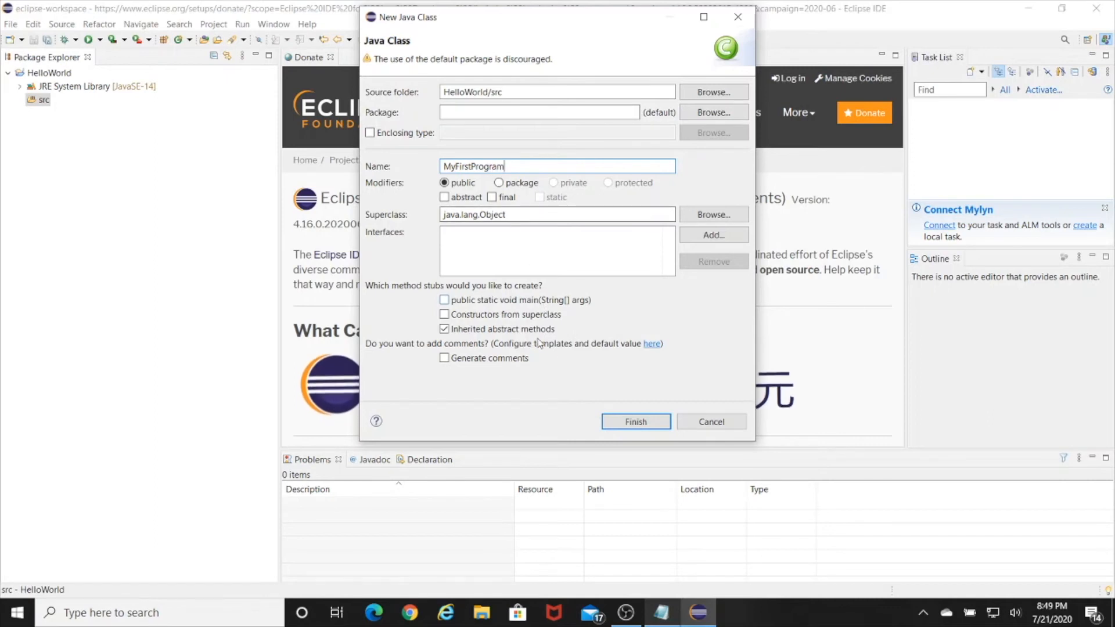
click(629, 426)
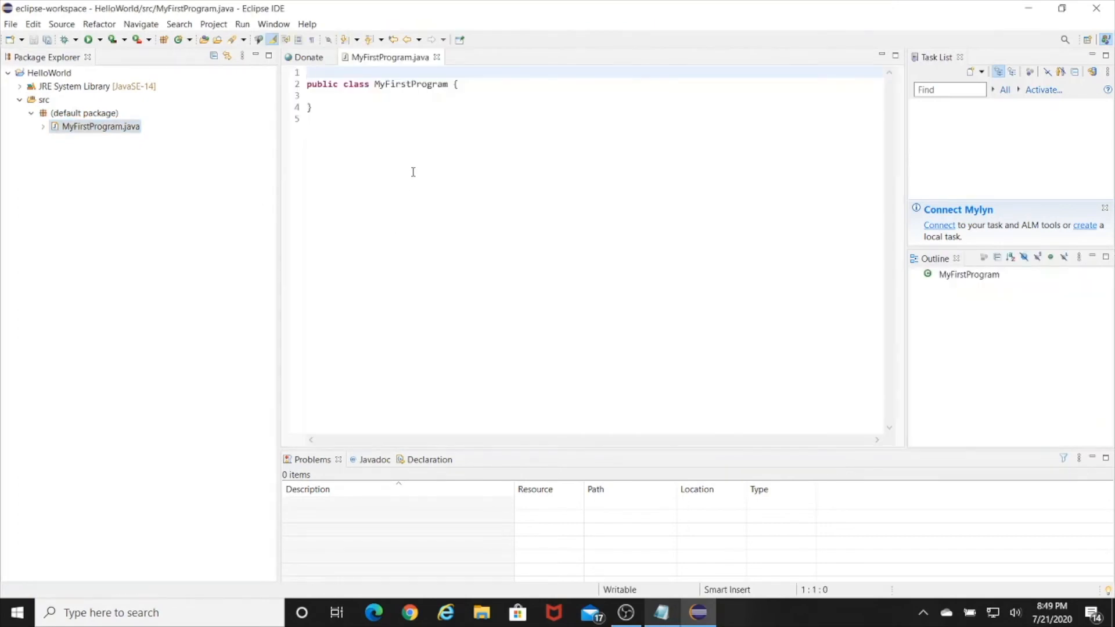
Examine the class declaration in MyFirstProgram.java: its public and class keywords, class name, and opening and closing braces.
click(381, 94)
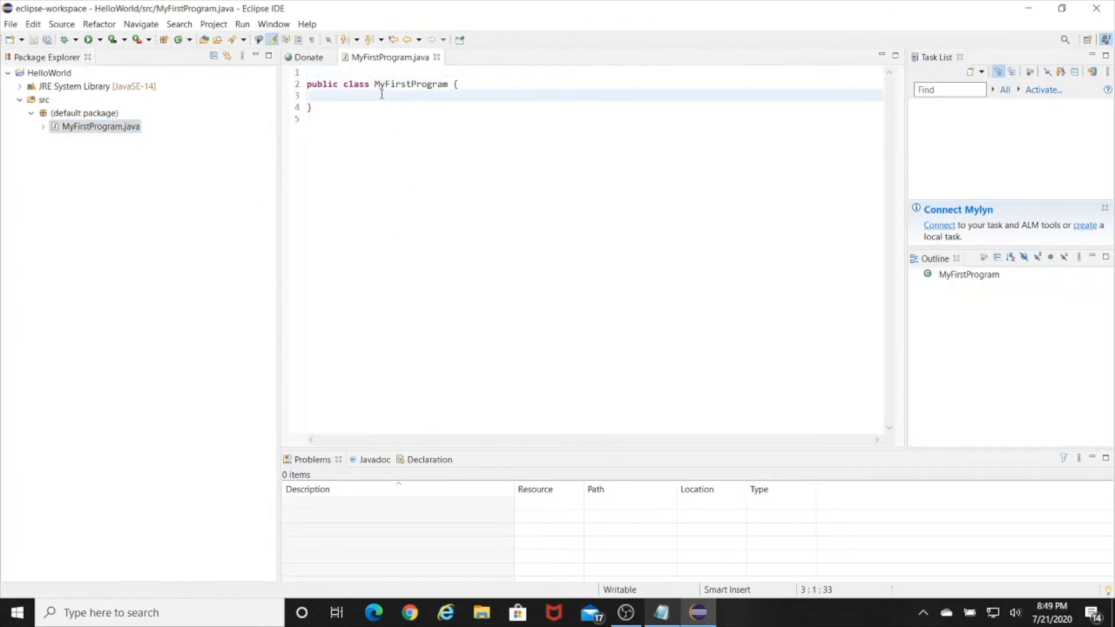
double_click(334, 84)
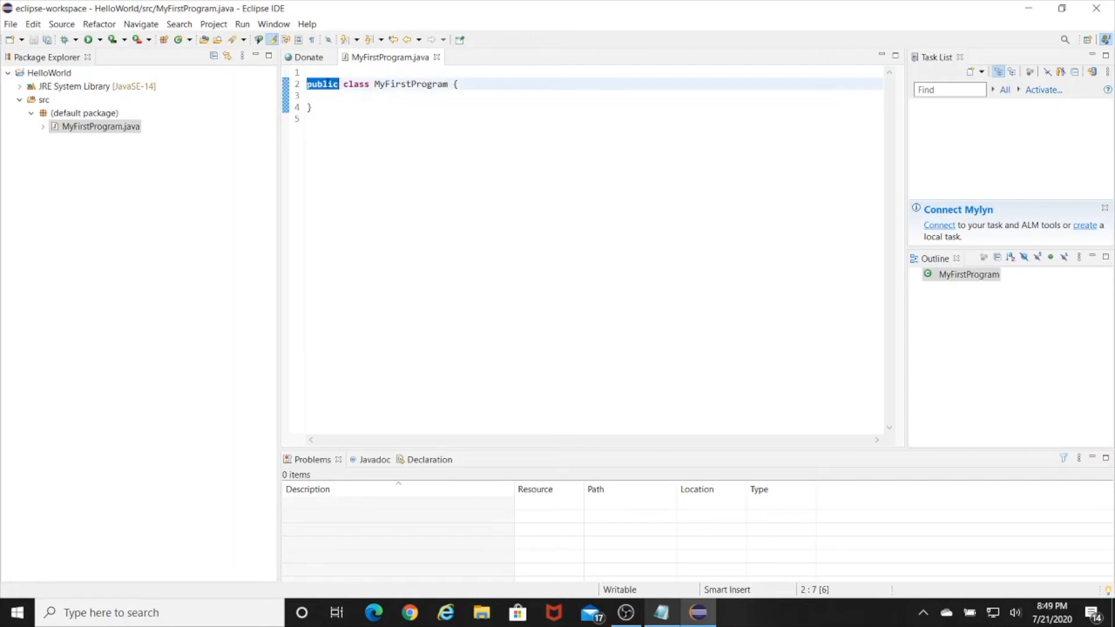
double_click(357, 83)
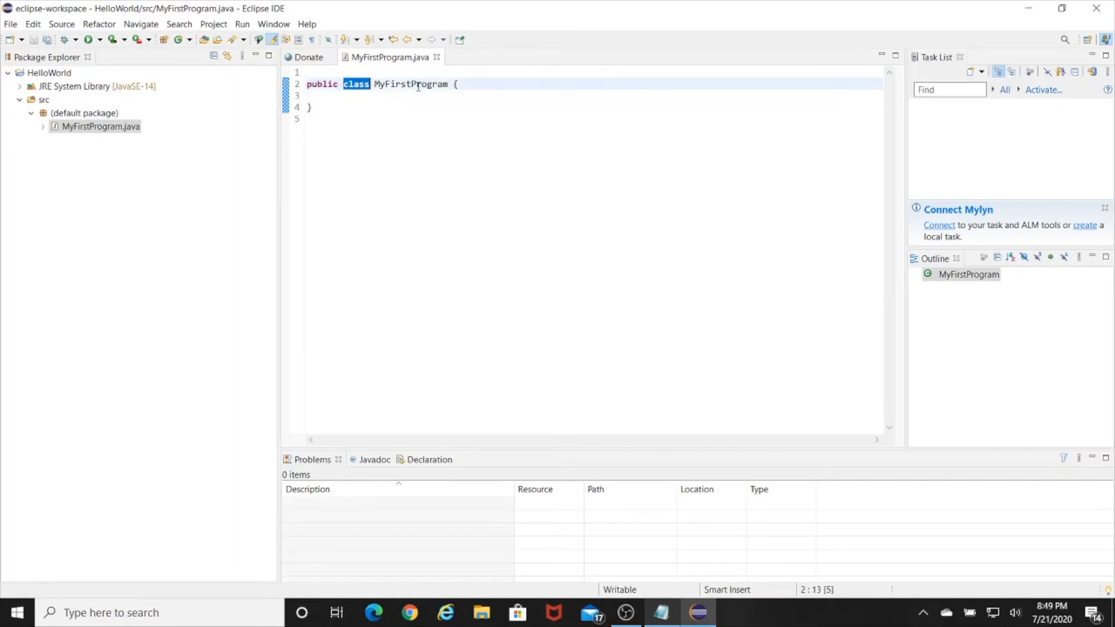
double_click(413, 83)
click(418, 96)
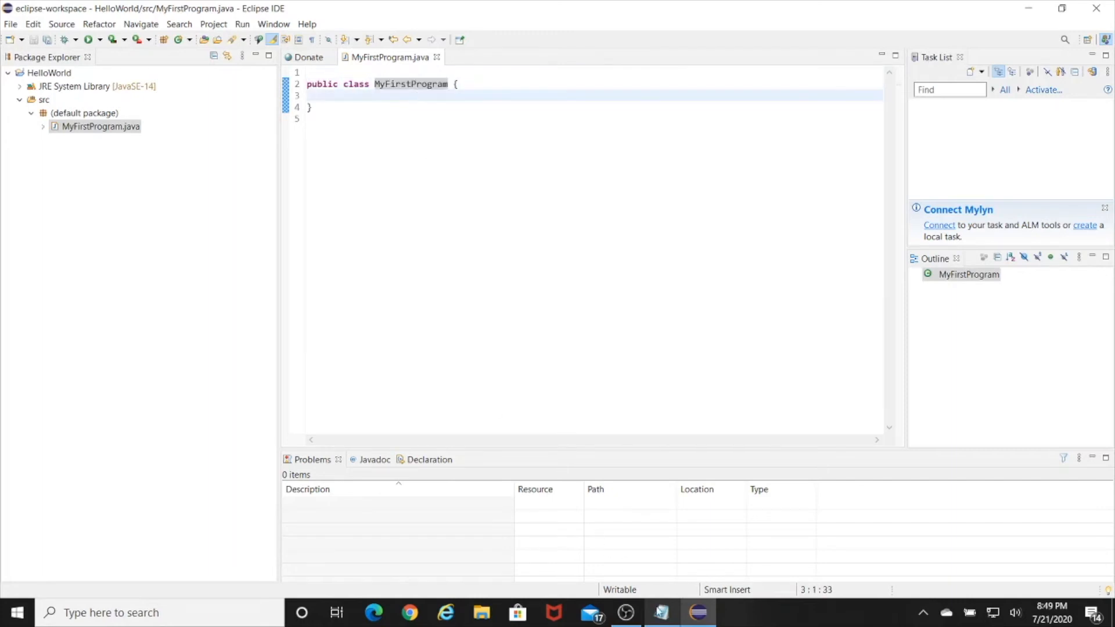
double_click(404, 84)
click(397, 96)
drag(458, 85, 453, 85)
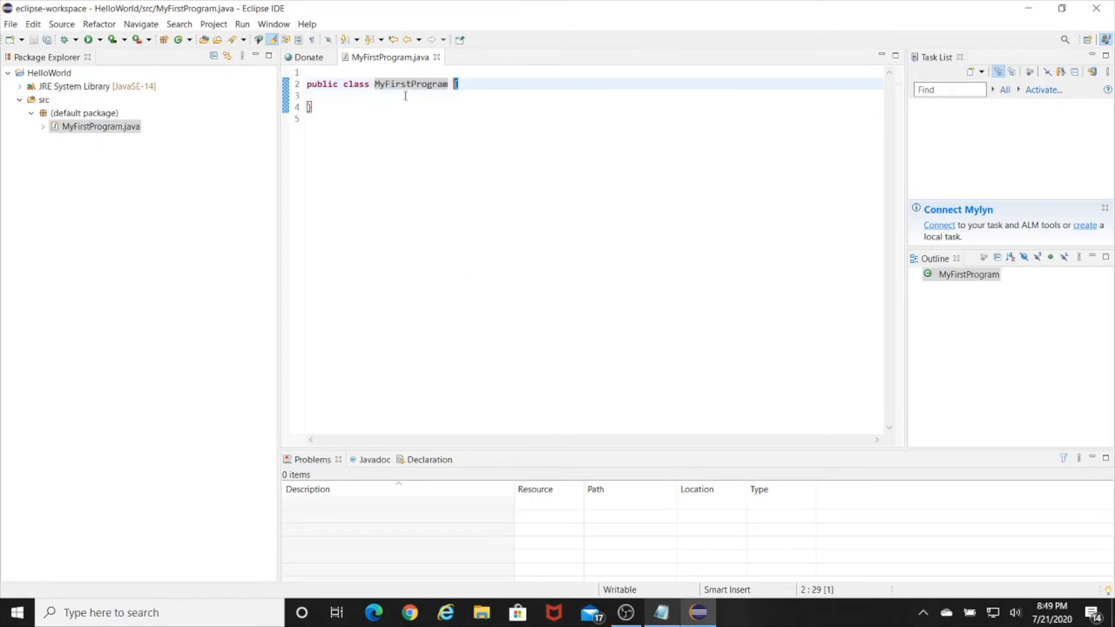
click(310, 107)
click(367, 91)
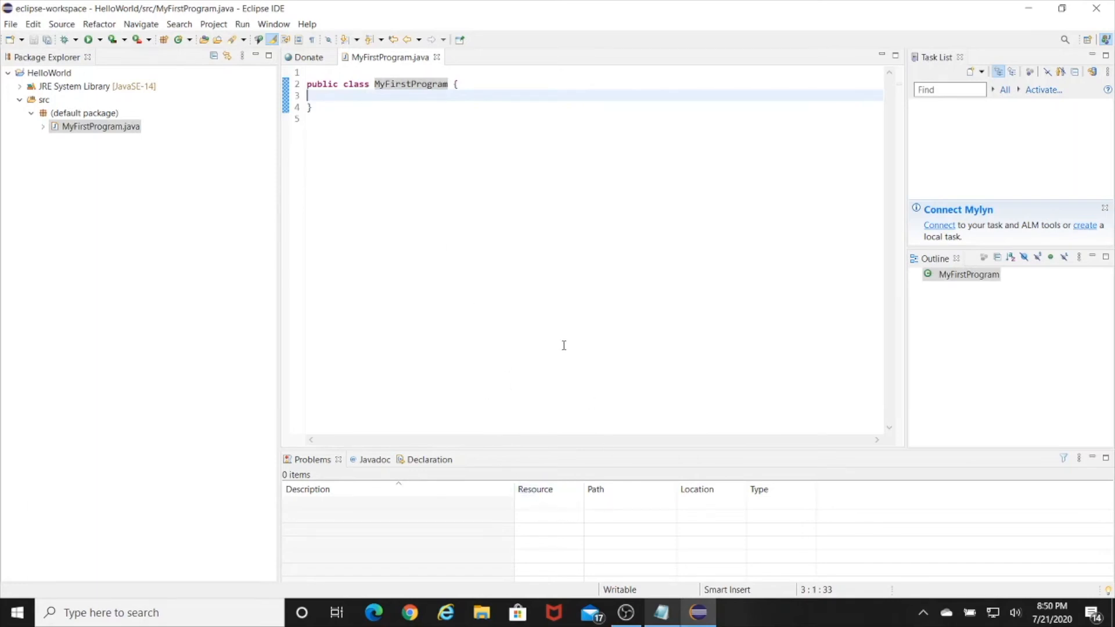
Switch to Notepad and copy the complete main method from MyFirstProgram.java, without the enclosing class line and its closing brace.
click(661, 613)
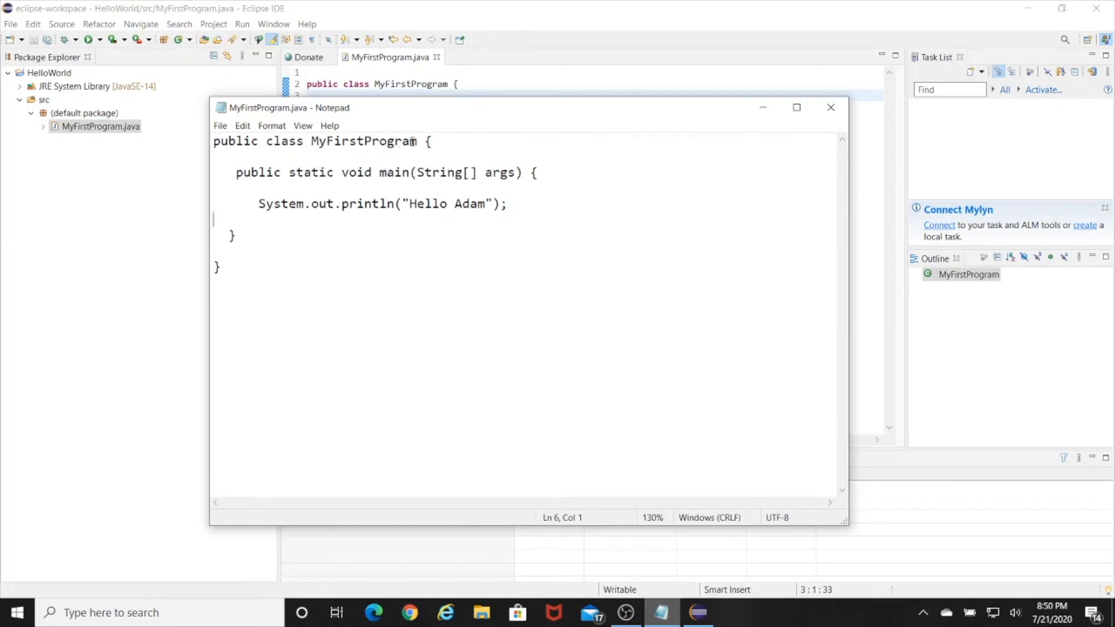
drag(444, 142, 213, 142)
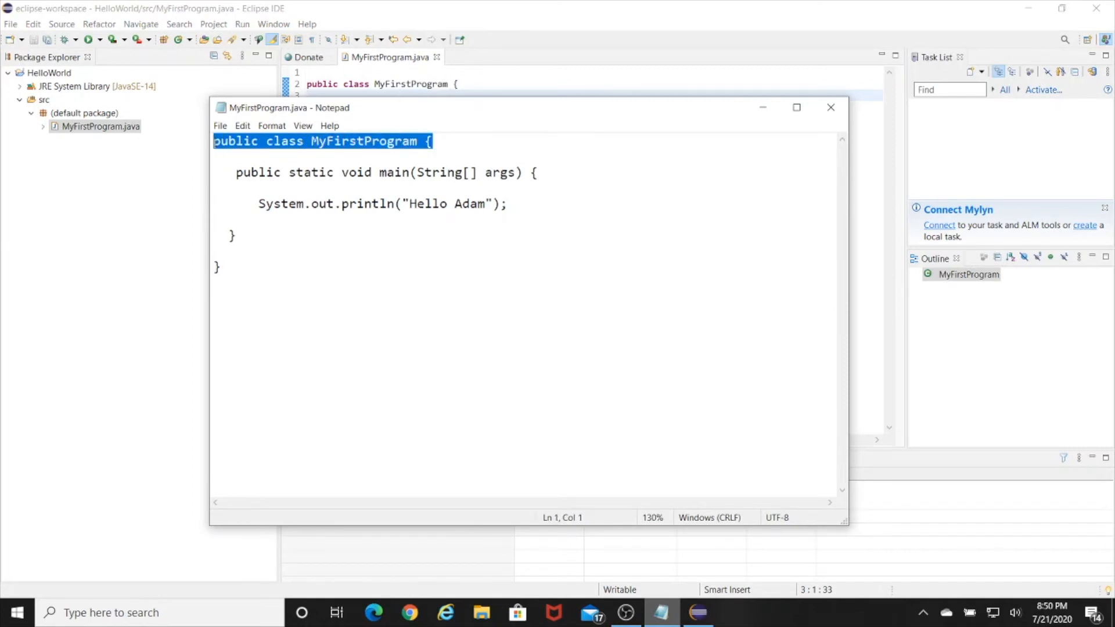
drag(248, 267, 175, 271)
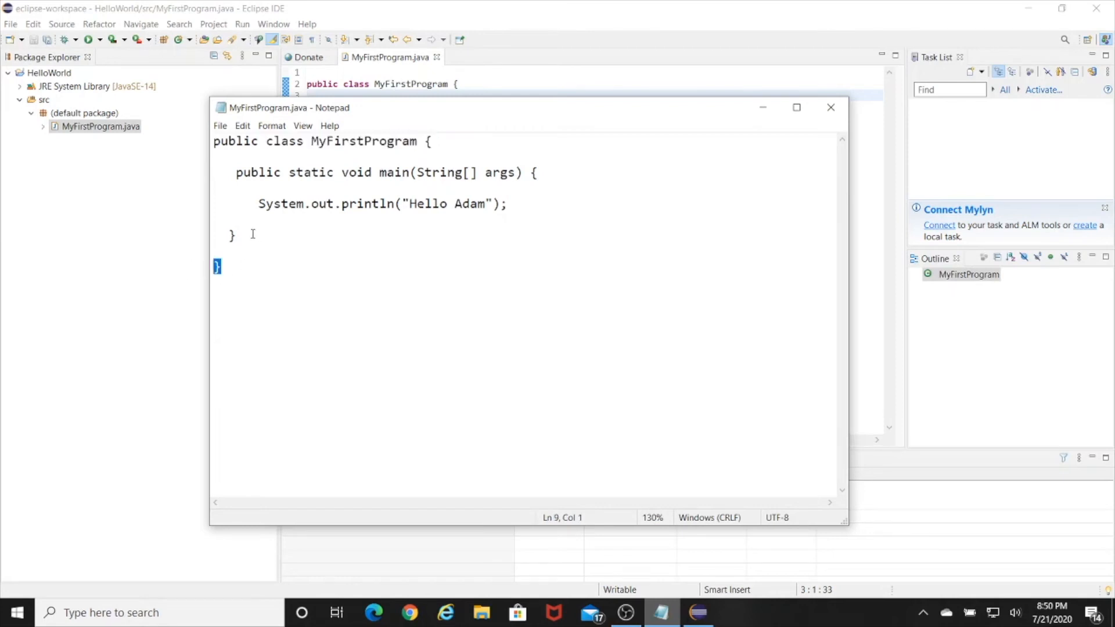
drag(237, 235, 236, 172)
key(ctrl+c)
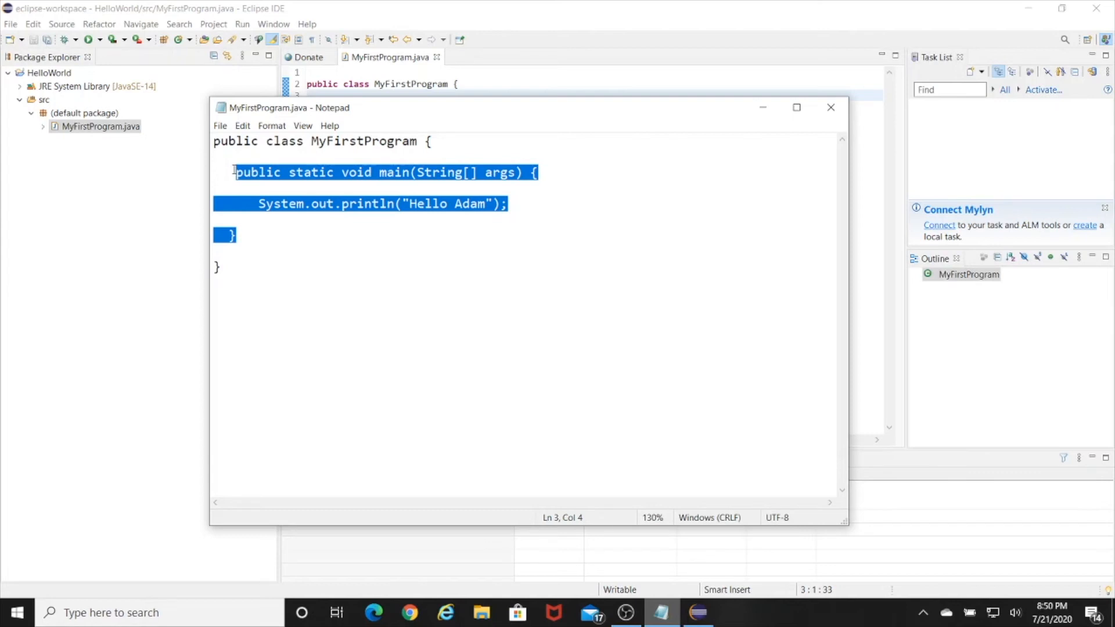
Return to Eclipse, paste the copied main method into the empty body of the MyFirstProgram class, and save the file.
click(535, 6)
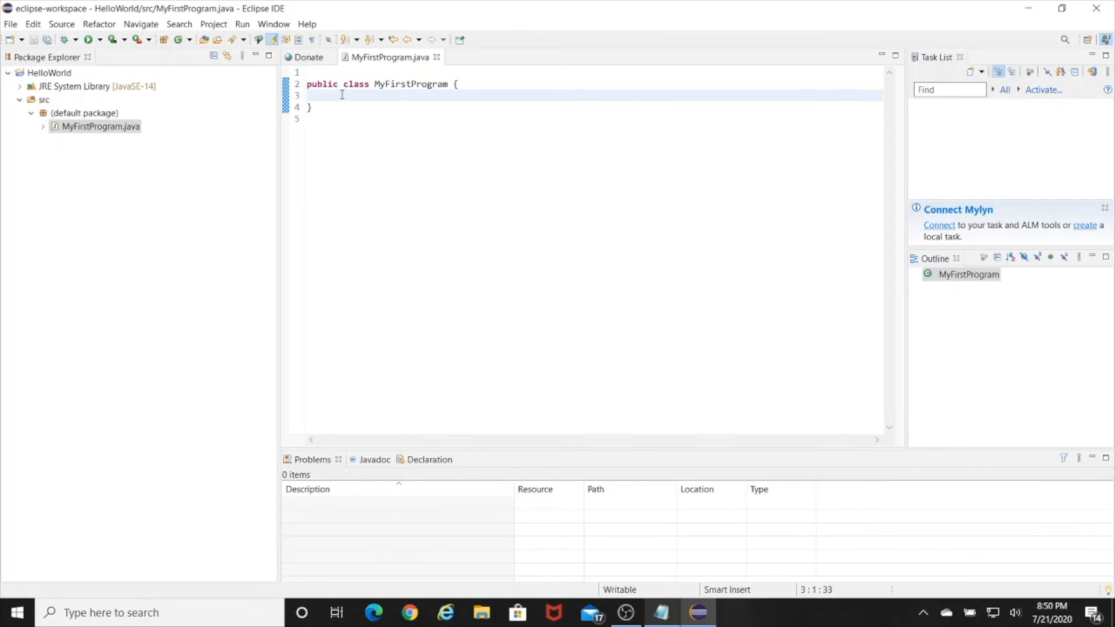
key(ctrl+v)
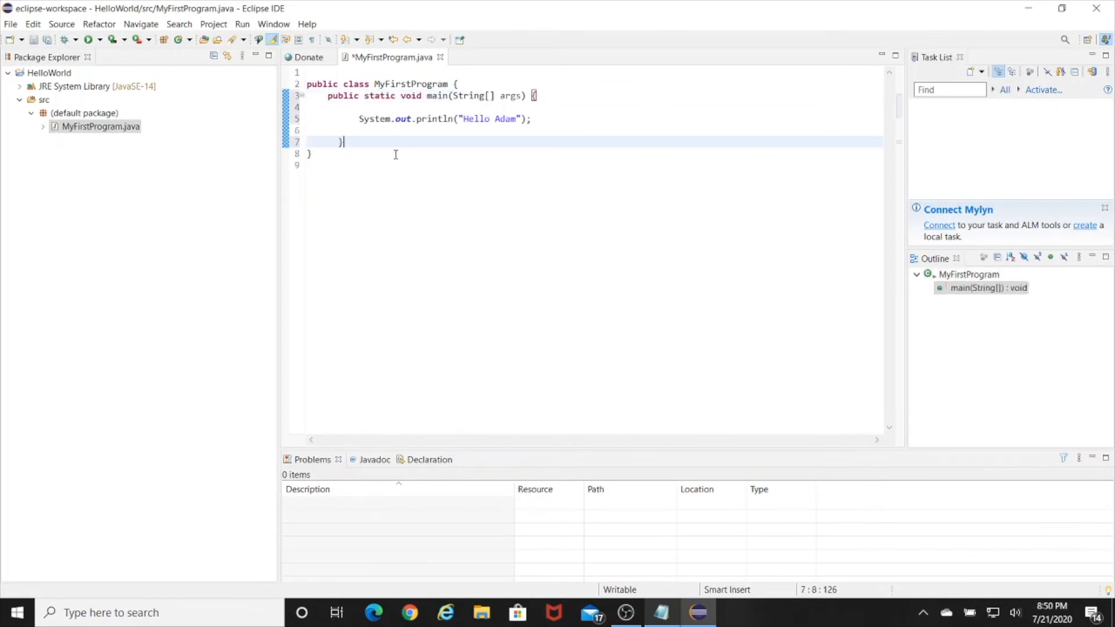
key(ctrl+s)
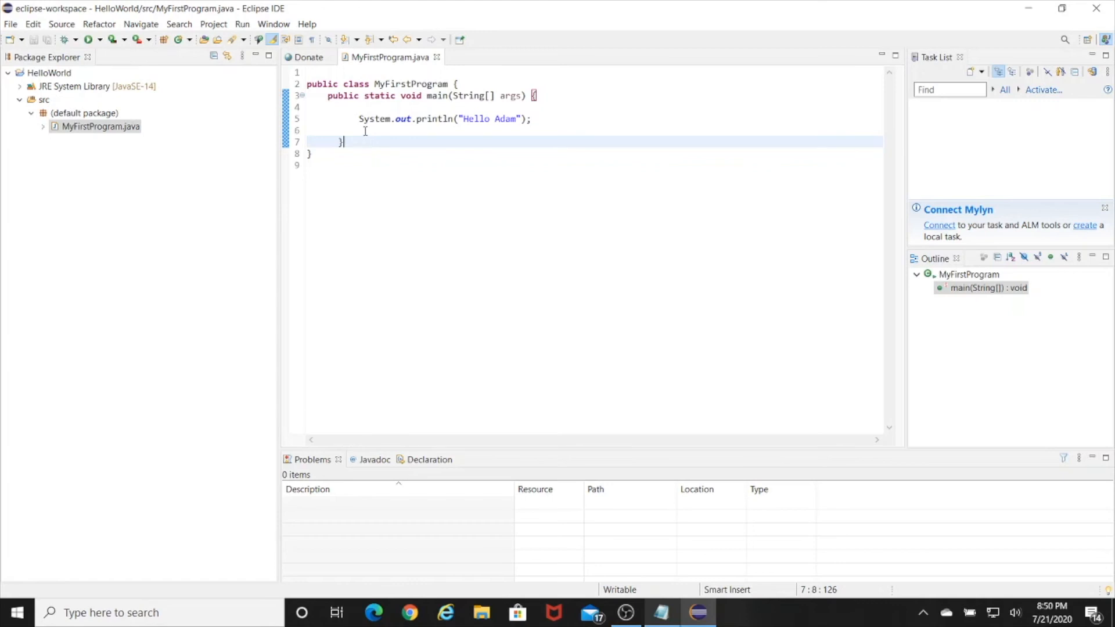
Run MyFirstProgram and check the greeting it prints in the Console.
click(242, 27)
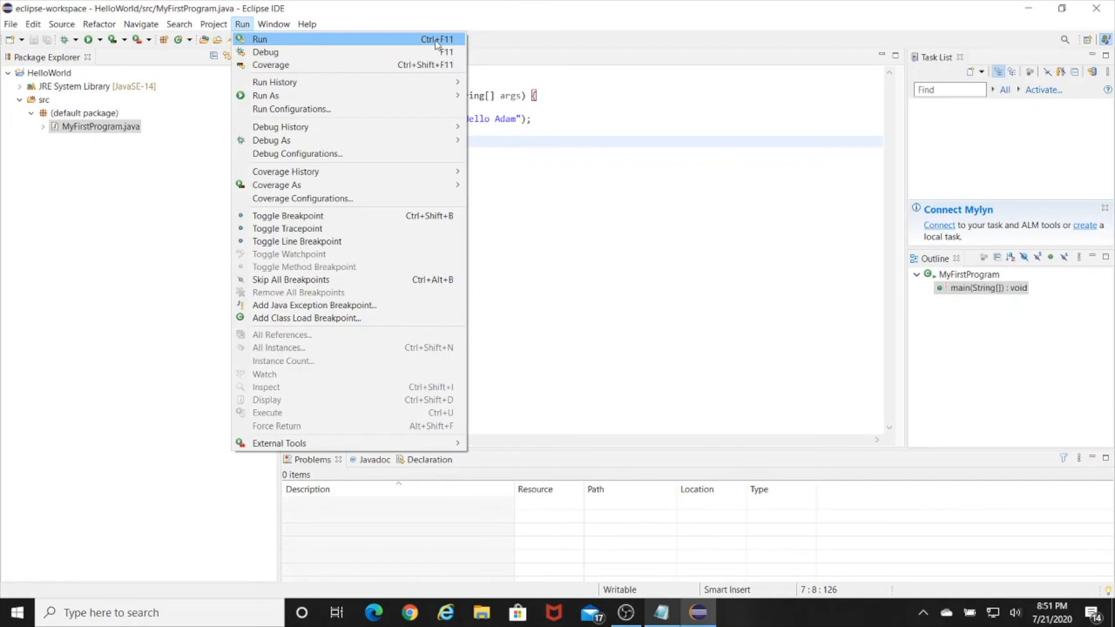
click(521, 119)
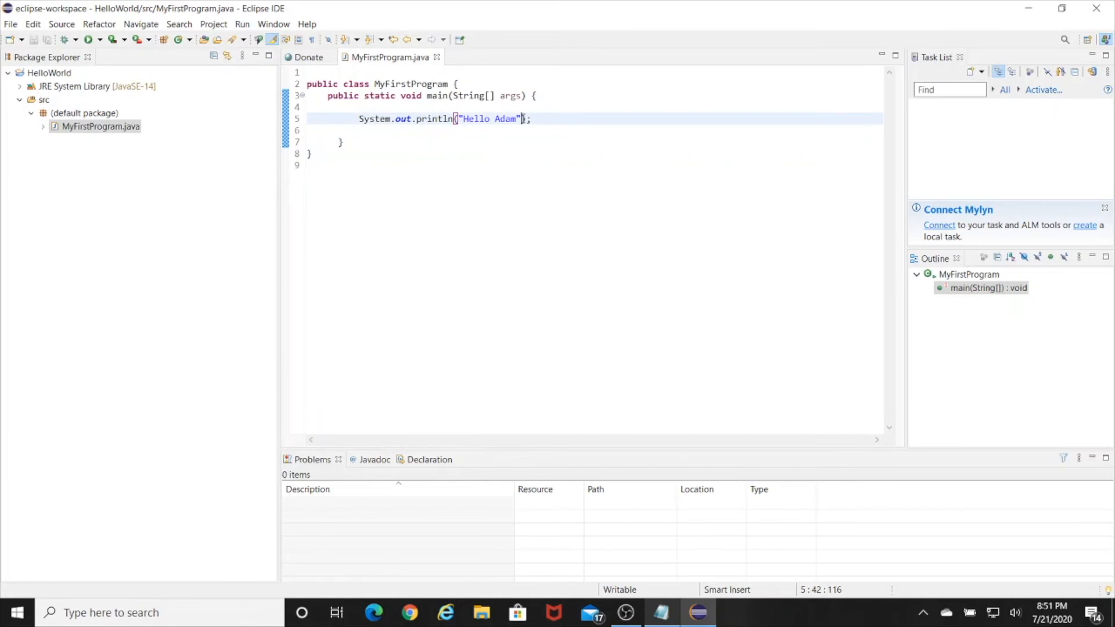
key(ctrl+F11)
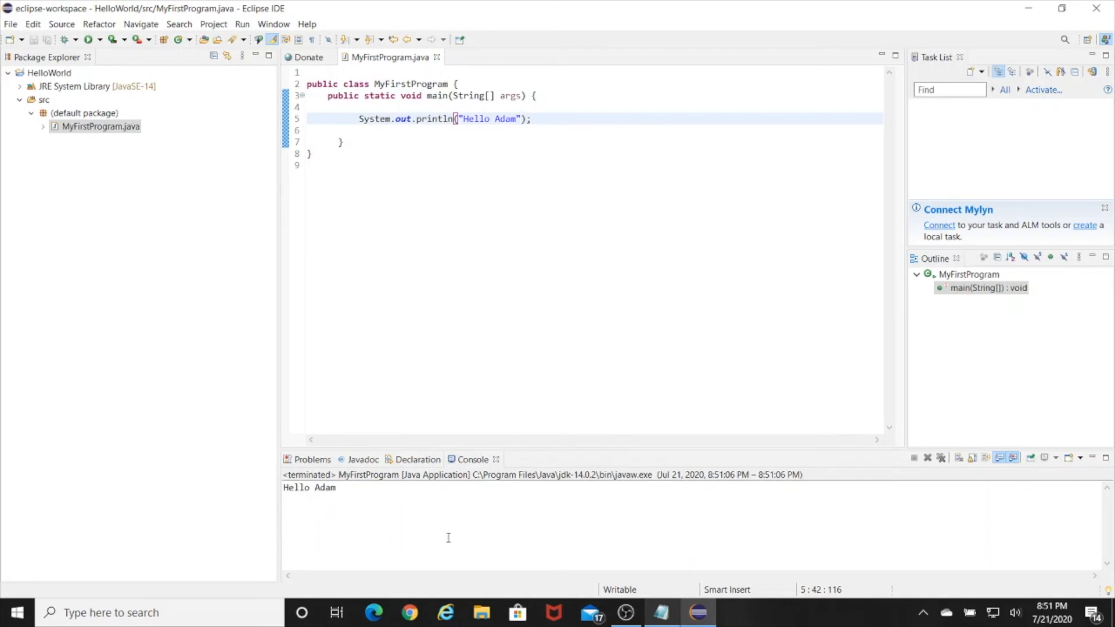
drag(342, 491, 267, 486)
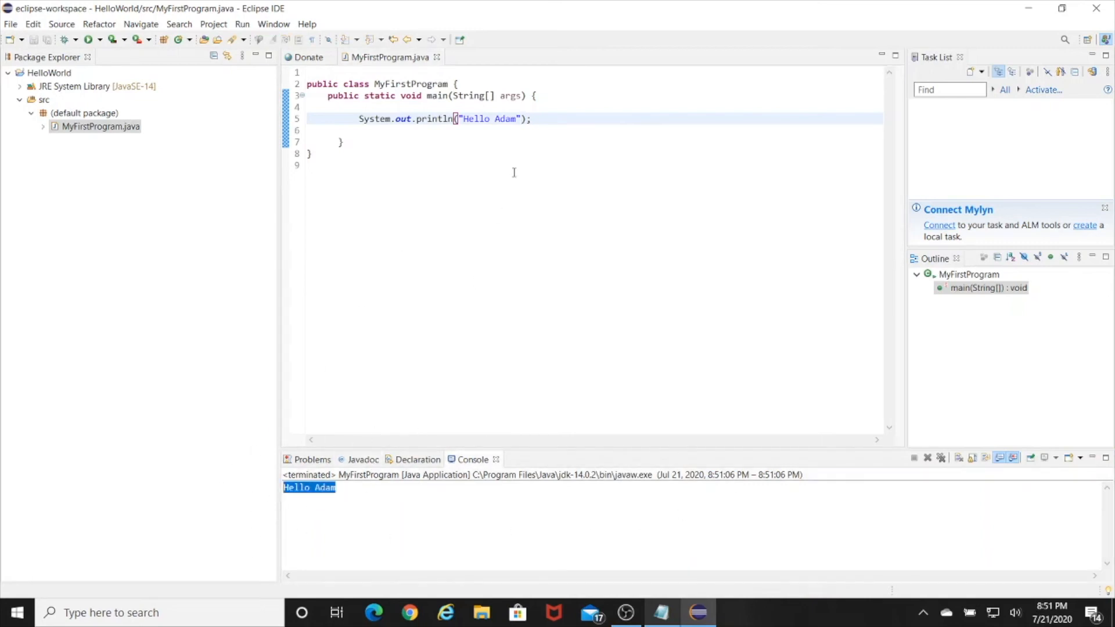
Append "! How are you?" to the greeting text inside the println statement and save MyFirstProgram.java.
click(517, 114)
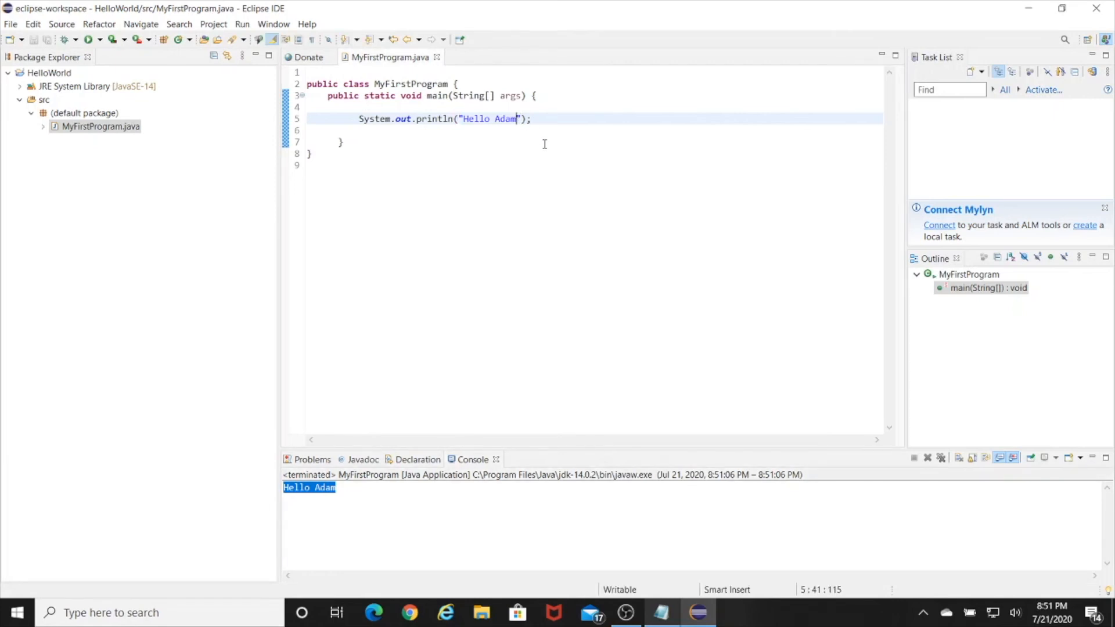
text(! How are yo)
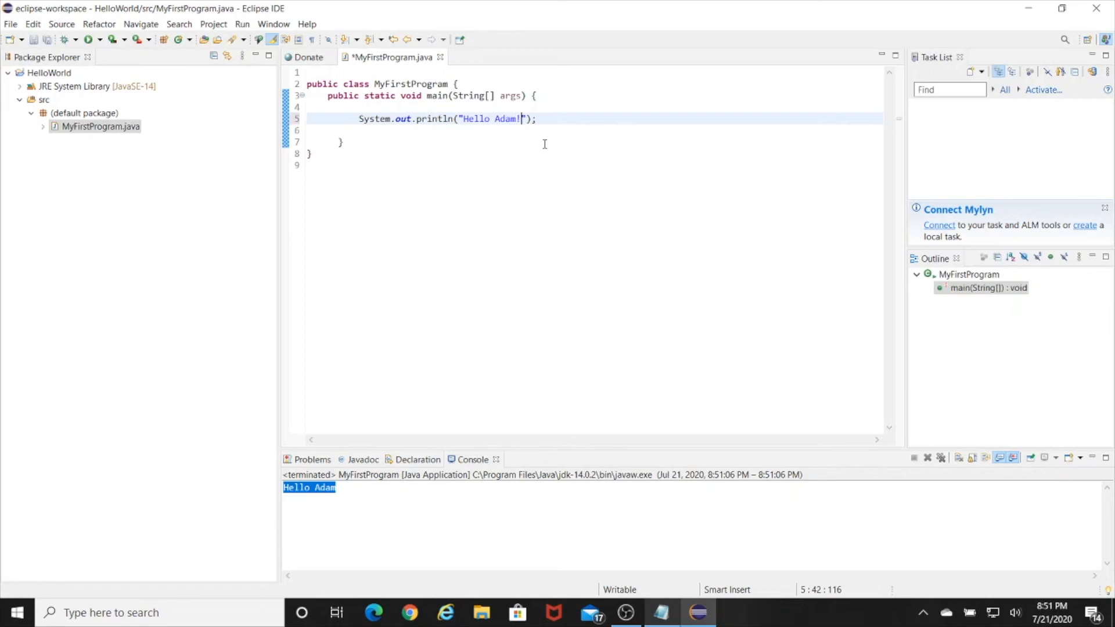
text(u?)
key(ctrl+s)
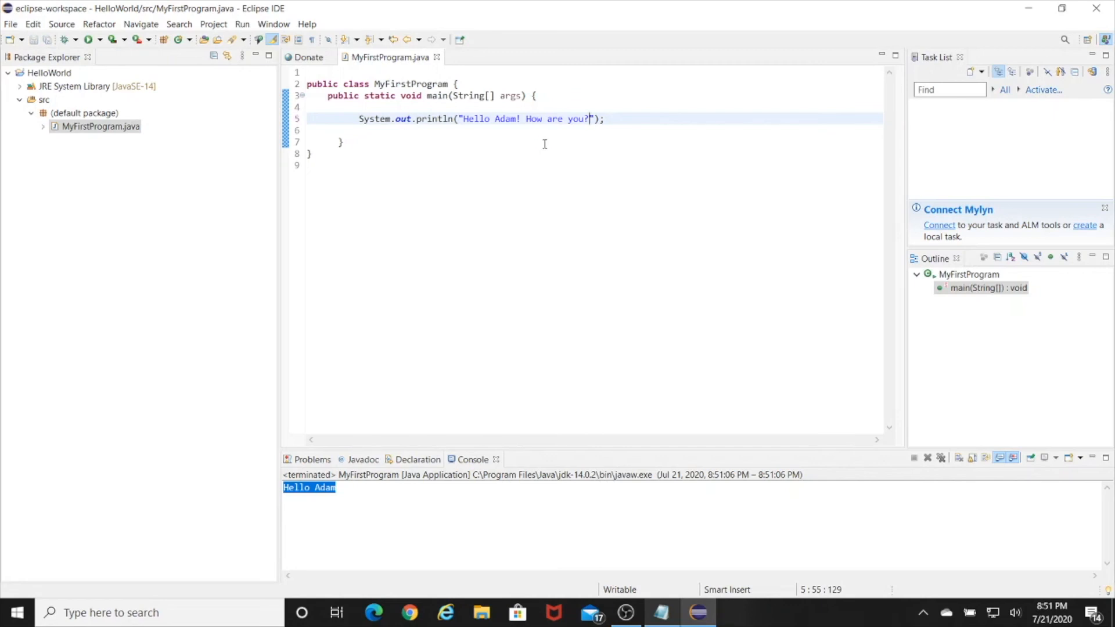
Run the edited MyFirstProgram again and compare its Console output with the source code.
key(ctrl+F11)
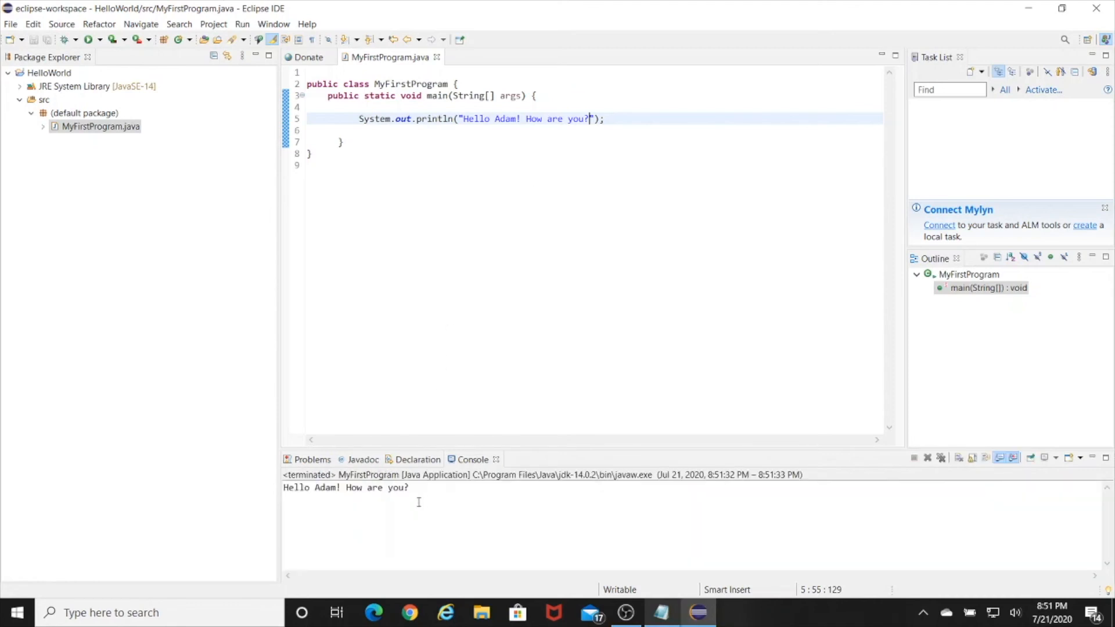
drag(410, 488, 276, 482)
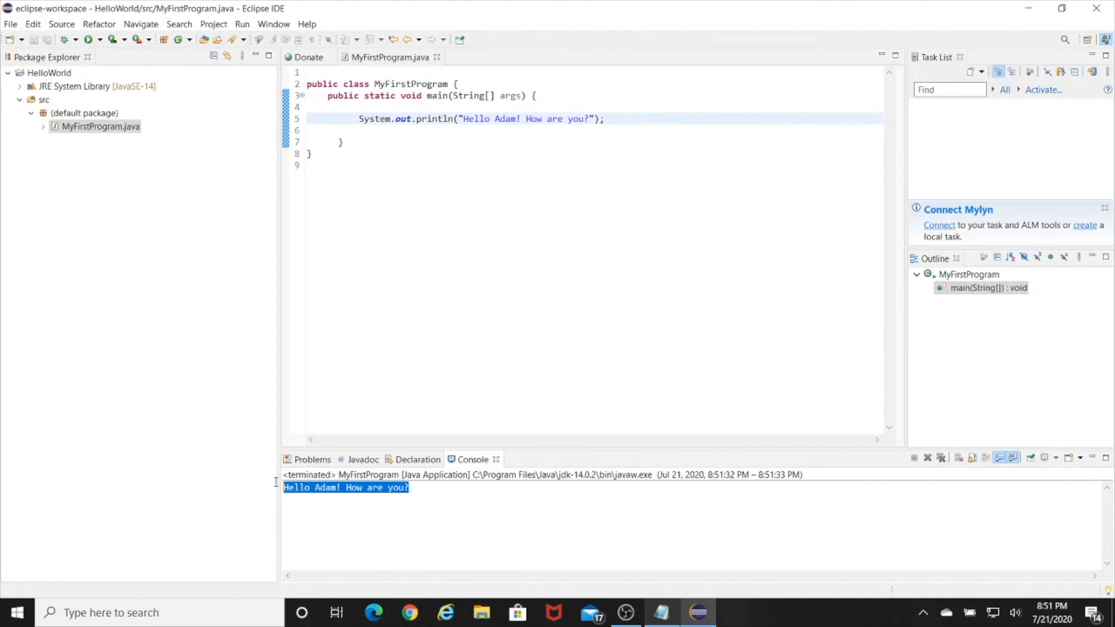
click(425, 486)
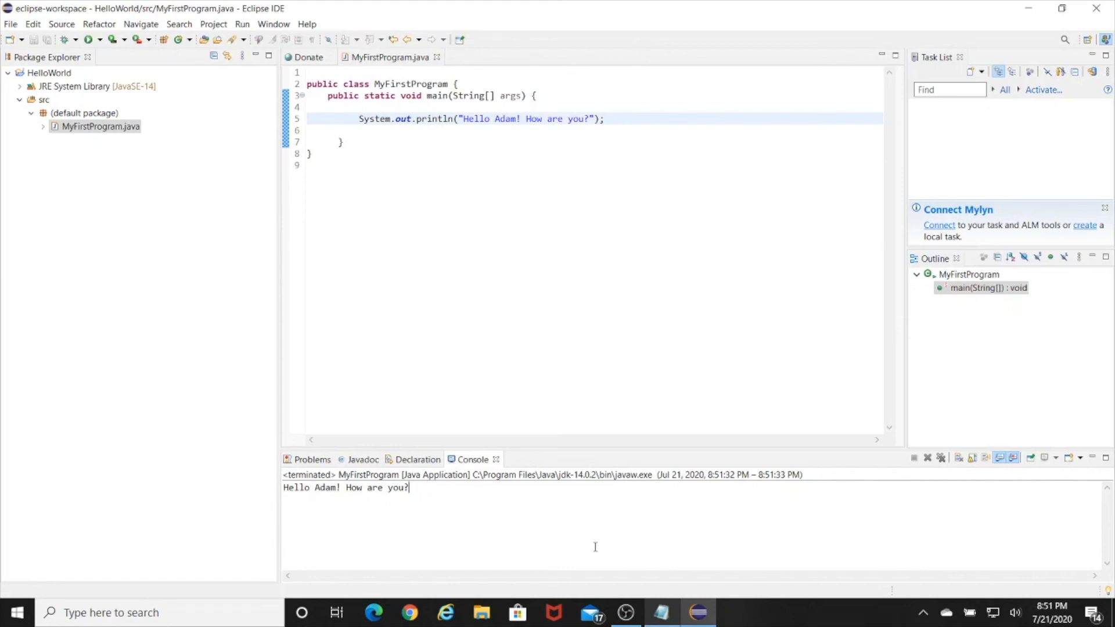
drag(310, 88, 340, 146)
click(341, 147)
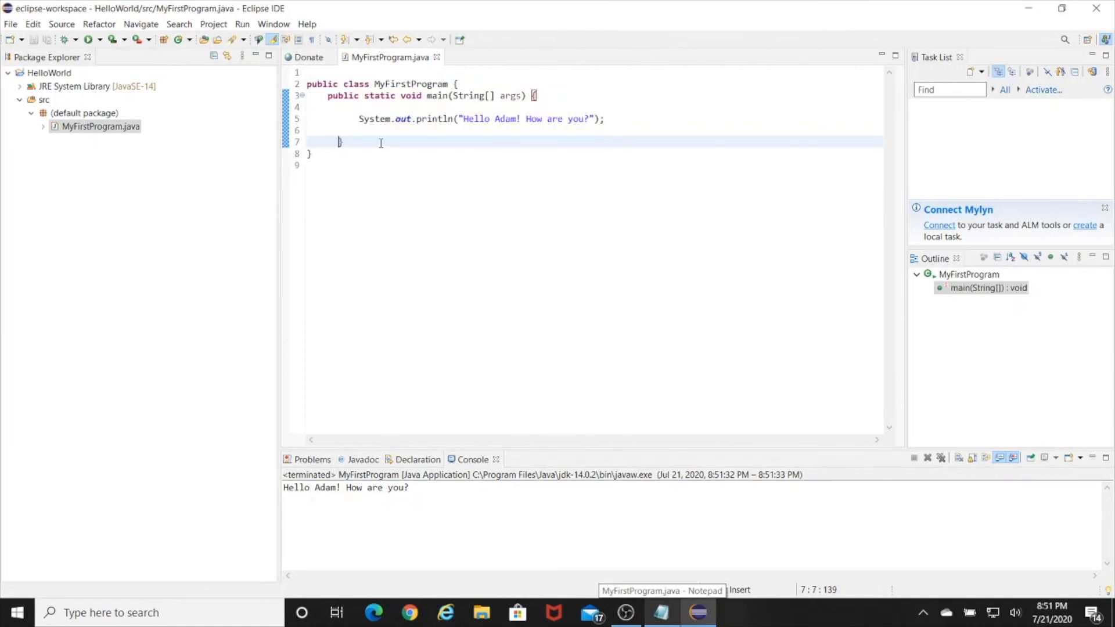
Delete the semicolon ending the println statement on line 5, save the file, and read the error marker's message.
click(618, 117)
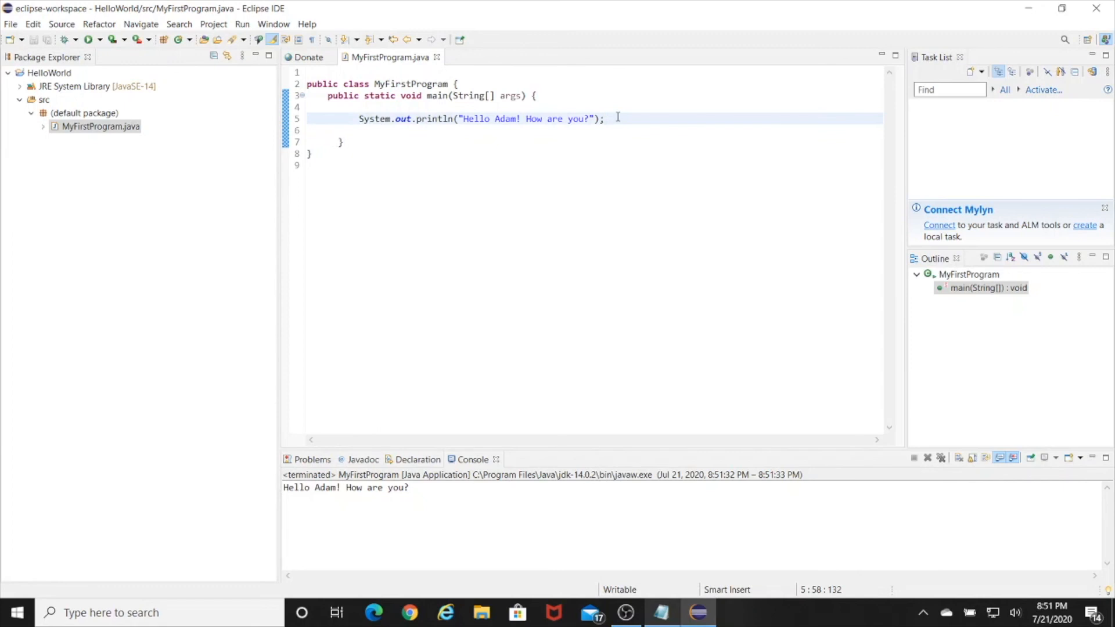
key(BackSpace)
click(515, 155)
key(ctrl+s)
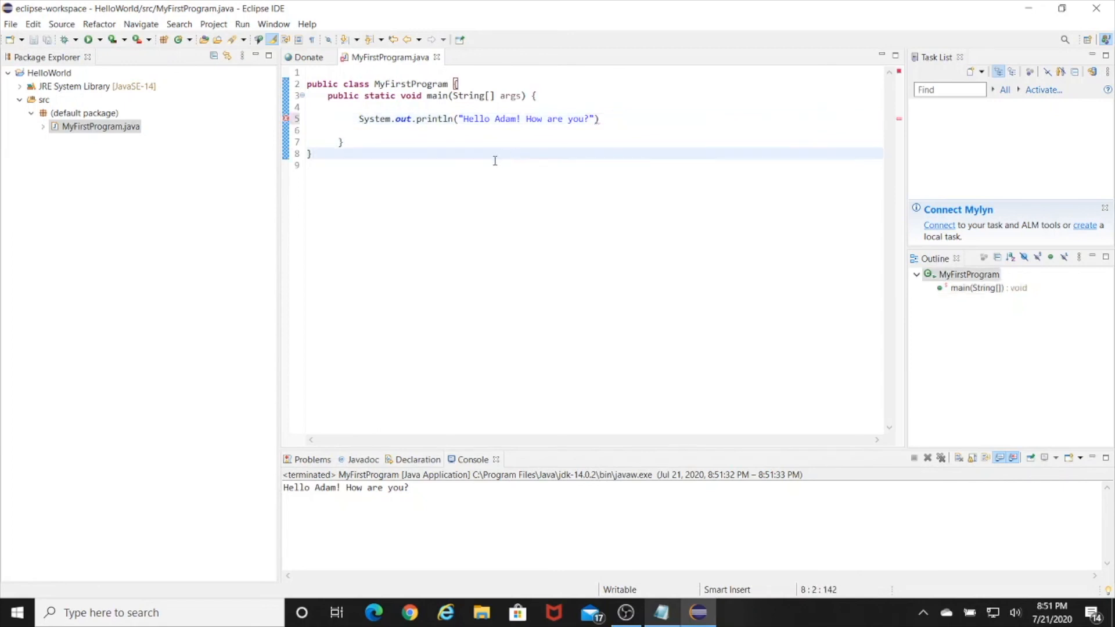
mouse_move(286, 125)
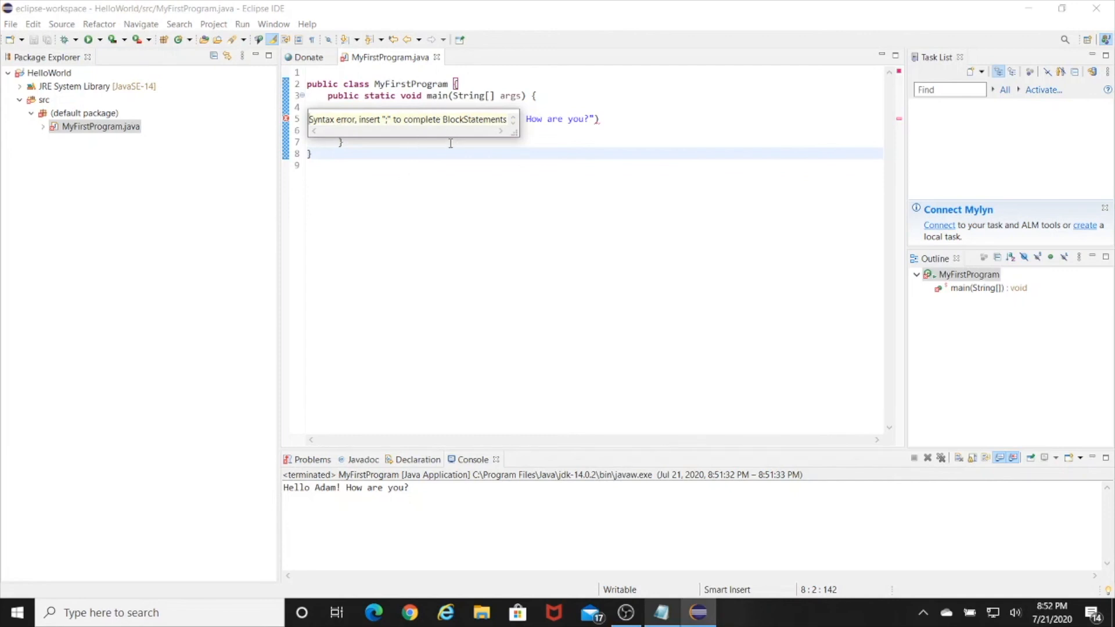
click(341, 142)
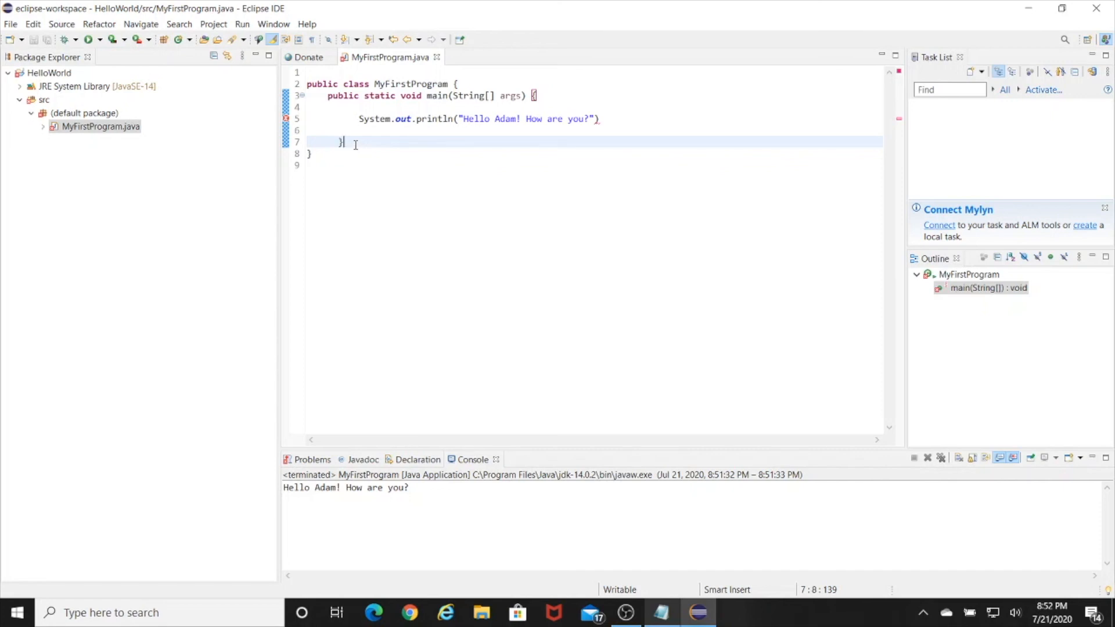
Run MyFirstProgram without the semicolon, proceeding despite the workspace errors, and examine the error text and line reference in the Console.
key(ctrl+F11)
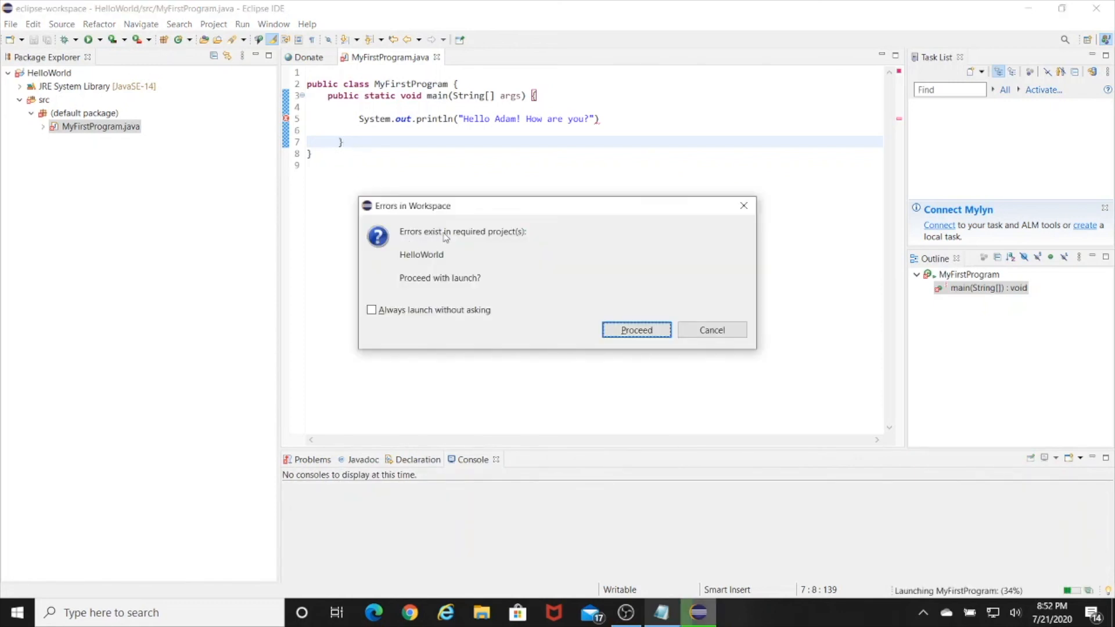
click(618, 334)
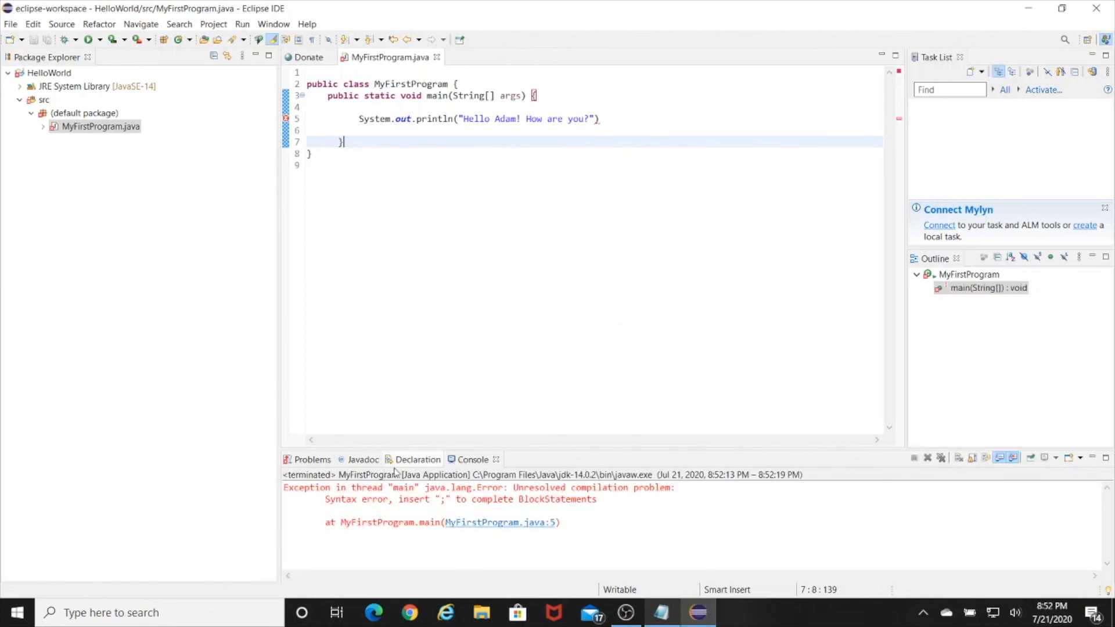
click(552, 523)
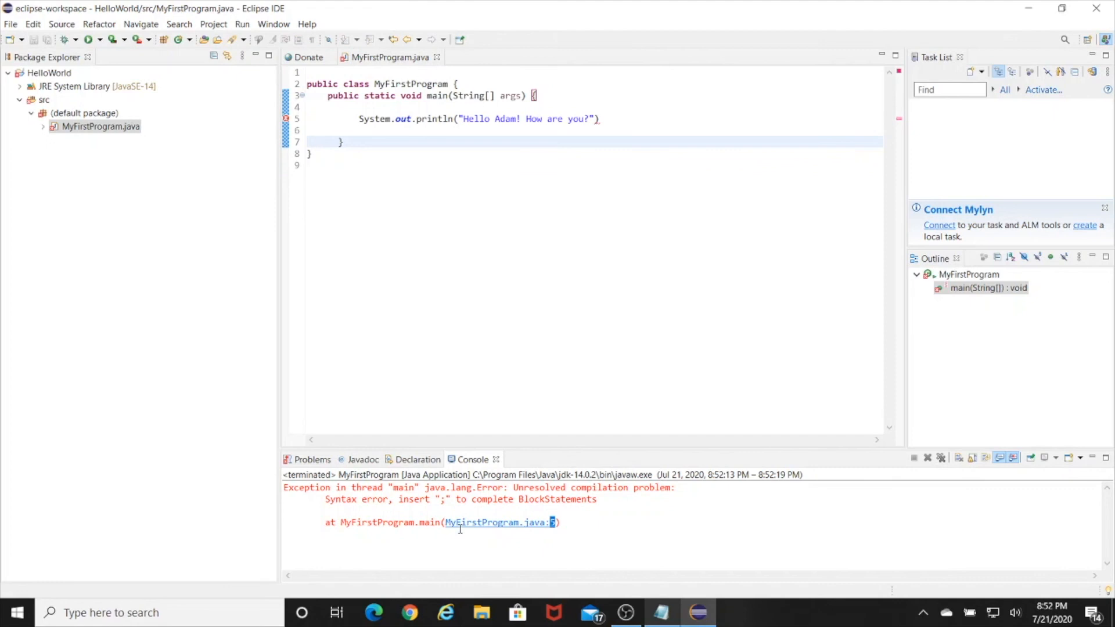
drag(399, 499, 456, 499)
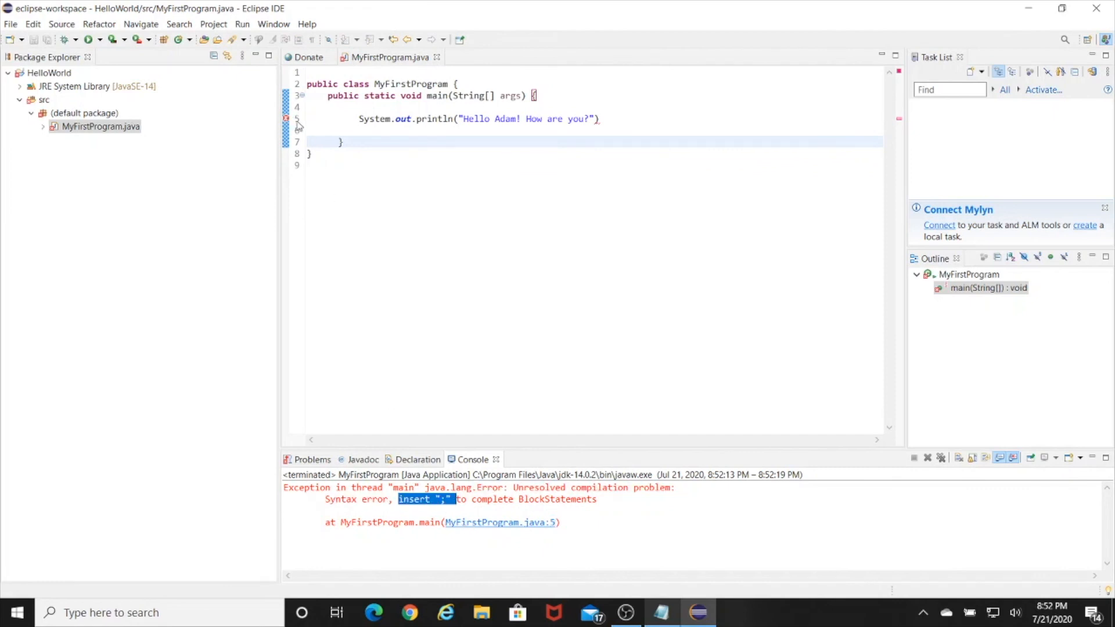
Add a semicolon at the end of the println statement on line 5 and save MyFirstProgram.java.
click(610, 118)
text(;)
key(ctrl+s)
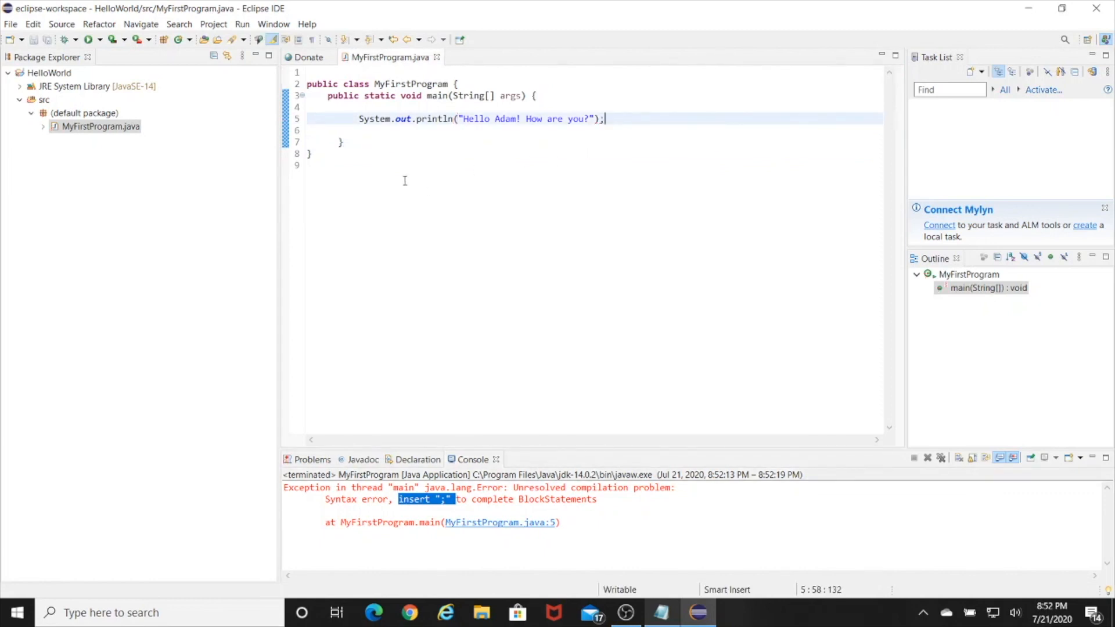